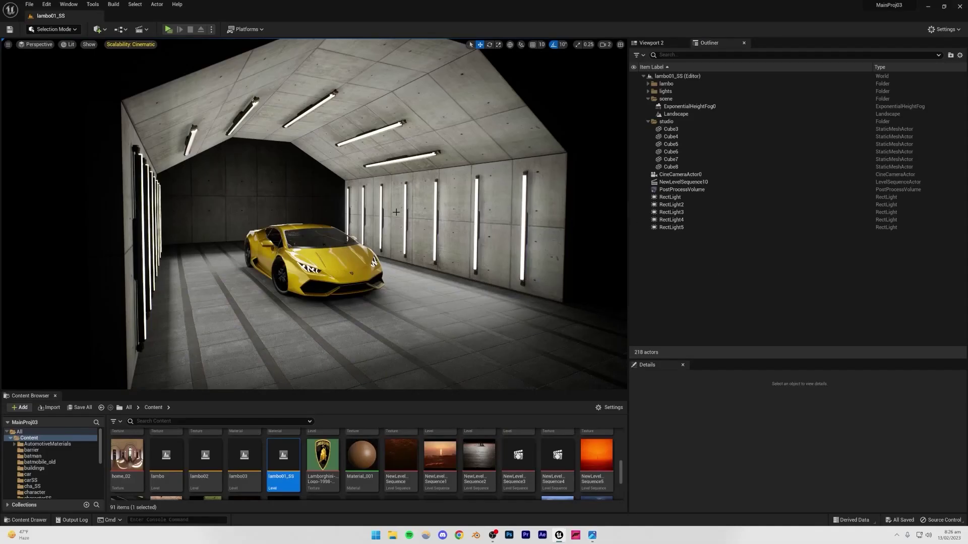
# Create a new empty level and save it in the Content folder as lambo02_SS.
pyautogui.click(31, 6)
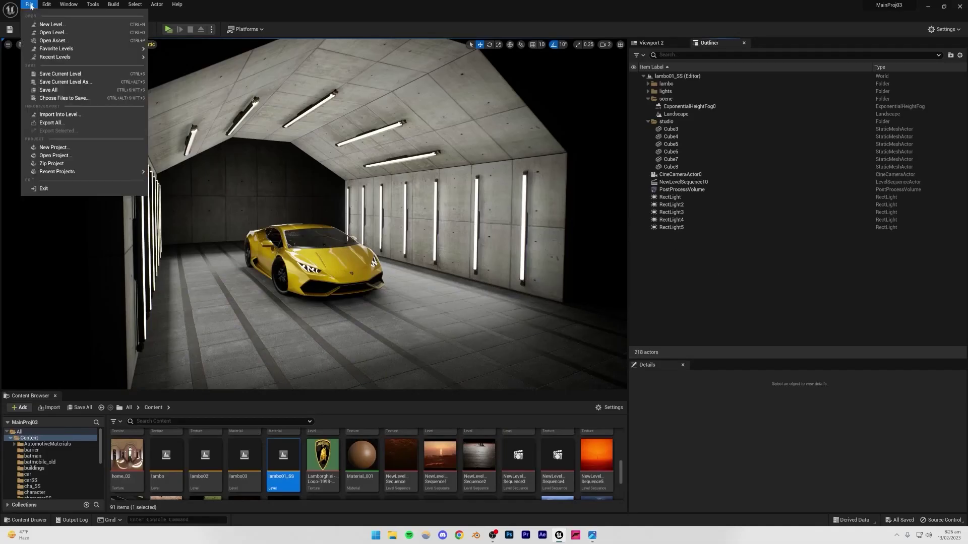
pyautogui.click(45, 25)
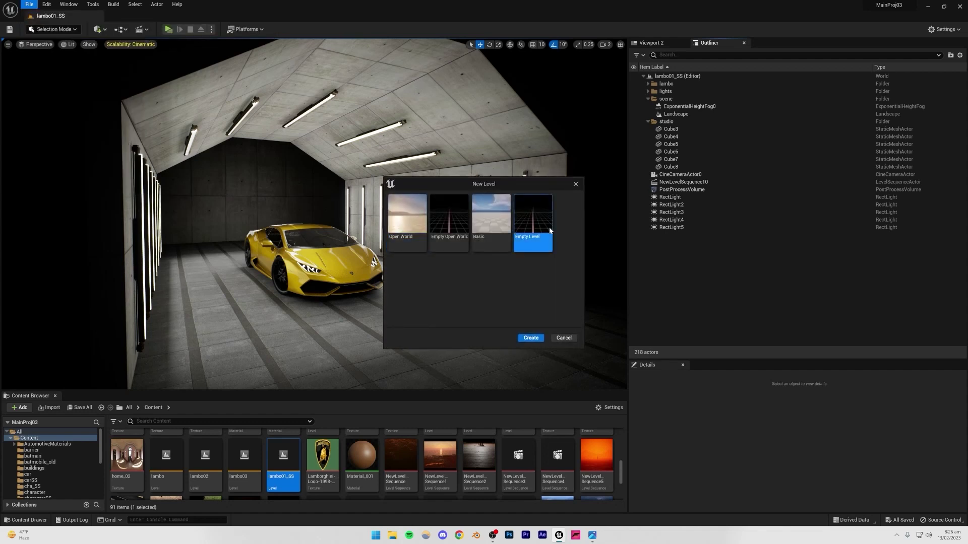
pyautogui.click(527, 340)
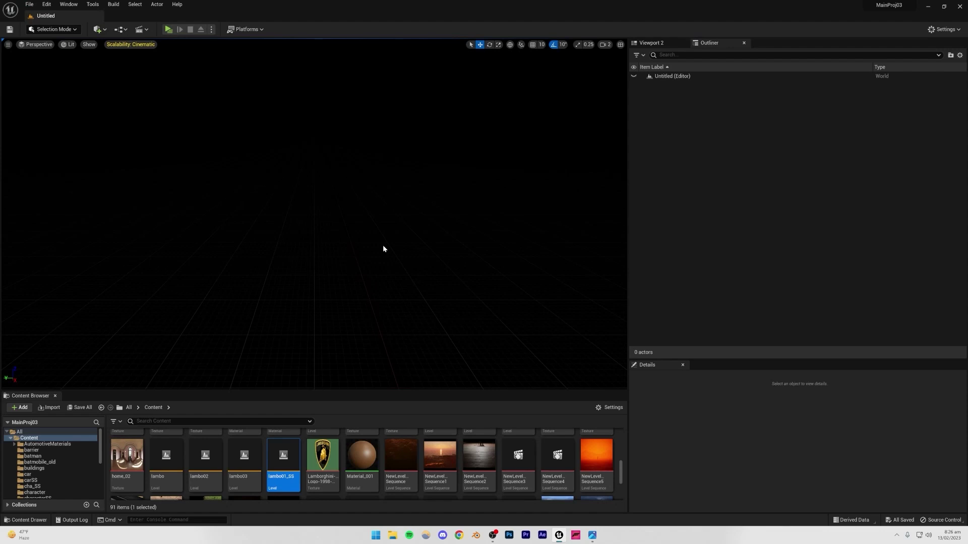
pyautogui.hotkey('ctrl', 's')
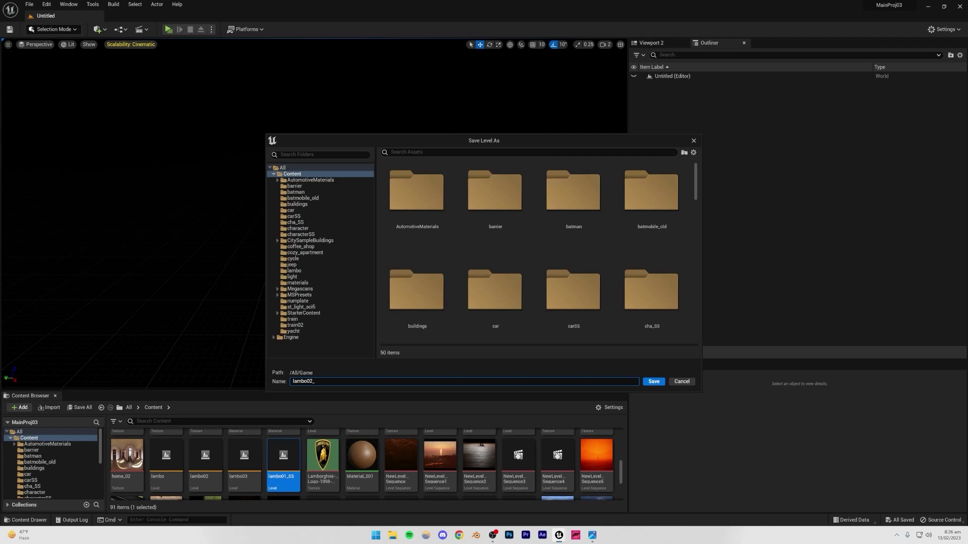
pyautogui.press('Return')
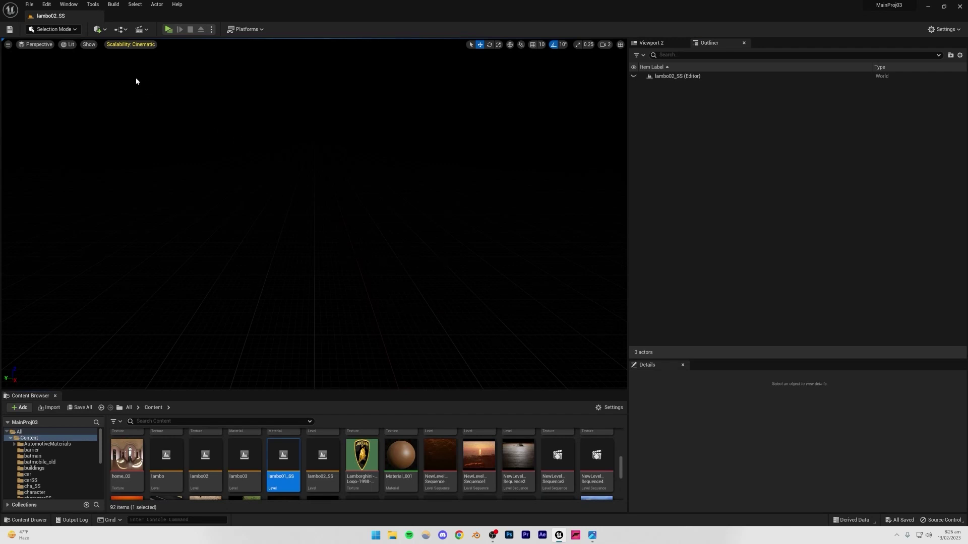
# Create a landscape in the empty level with the default settings and return to selection mode.
pyautogui.click(67, 30)
pyautogui.click(63, 54)
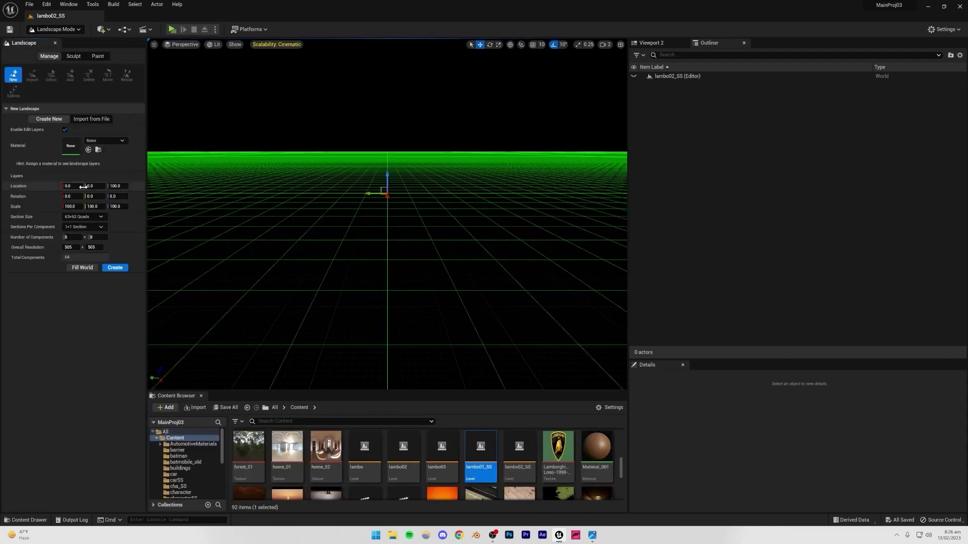
pyautogui.click(112, 268)
pyautogui.click(69, 30)
pyautogui.click(67, 43)
# Add a sky light, atmospheric light, sky atmosphere, volumetric cloud and height fog with the Env. Light Mixer, and close it.
pyautogui.click(69, 5)
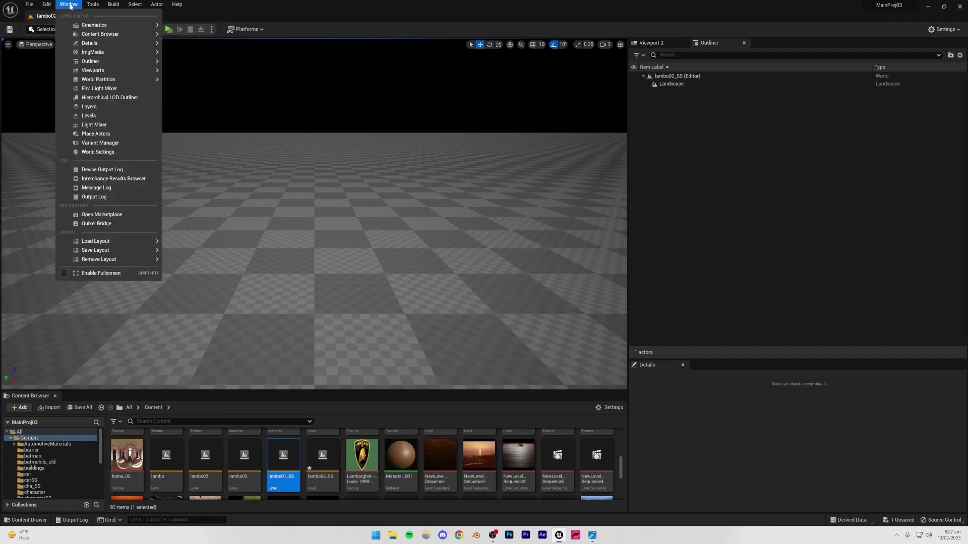
pyautogui.click(98, 87)
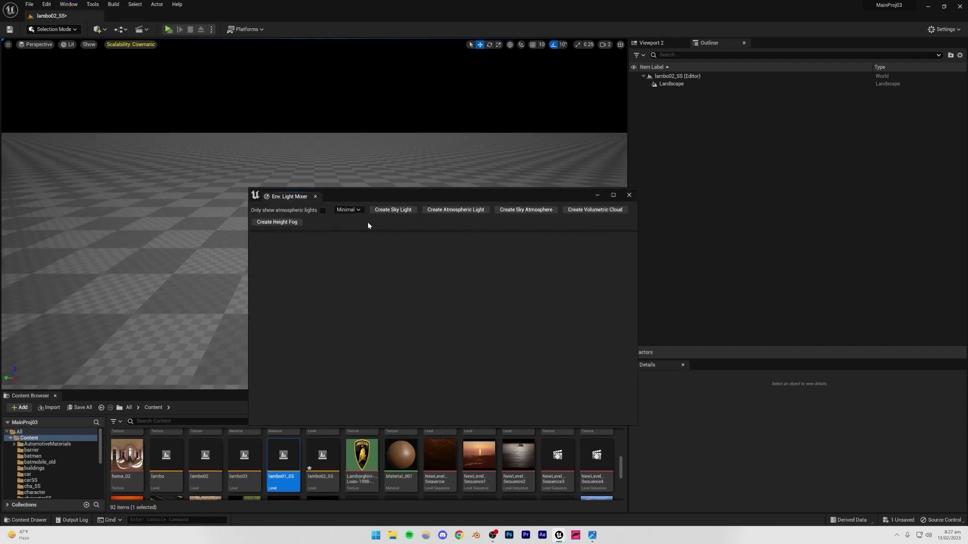
pyautogui.click(389, 212)
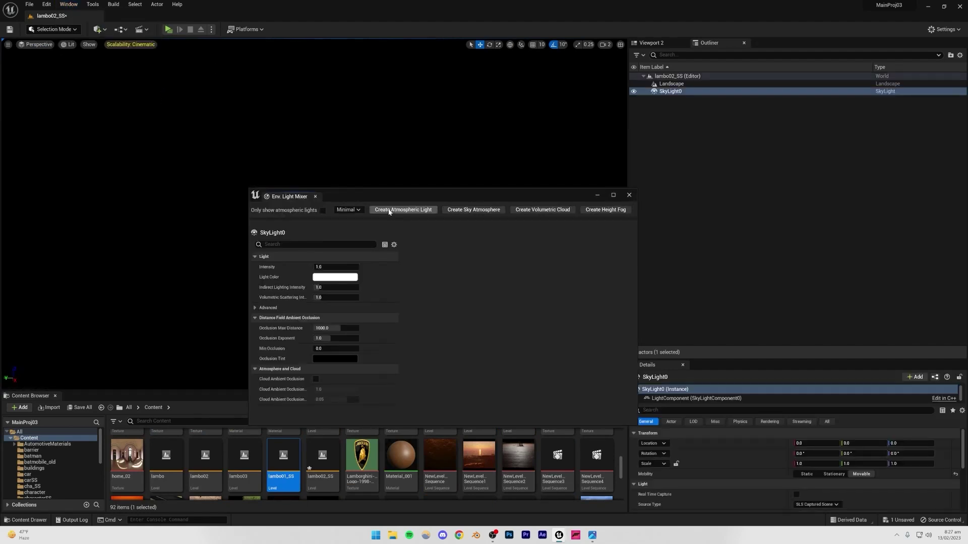
pyautogui.click(390, 212)
pyautogui.click(392, 211)
pyautogui.click(392, 212)
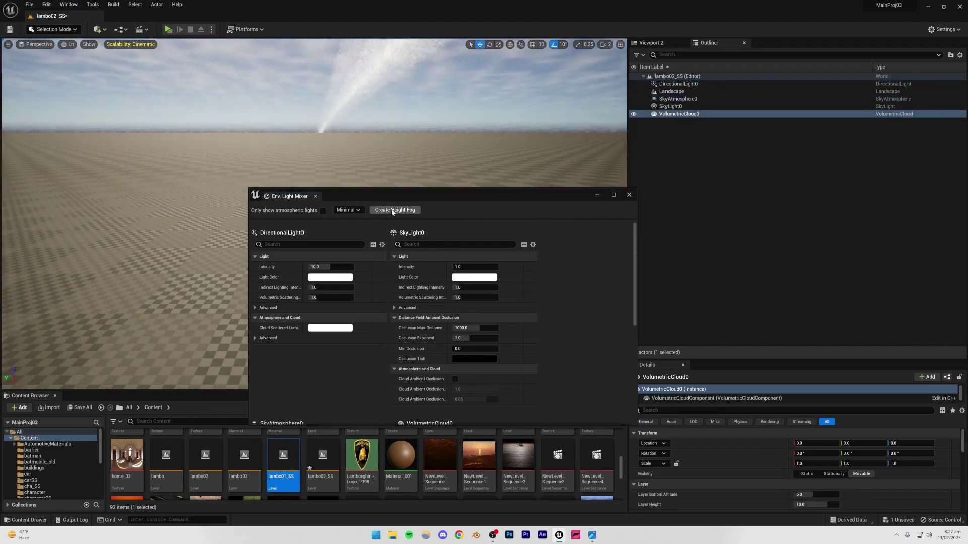
pyautogui.click(392, 212)
pyautogui.click(629, 196)
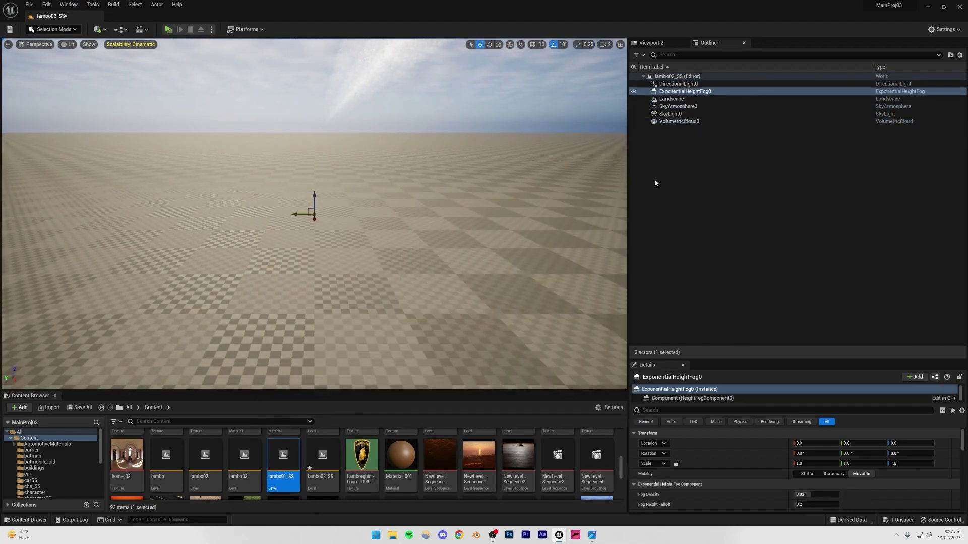
pyautogui.click(650, 182)
# Add a cube shape to the level and raise it above the landscape to a Z location of about 97.
pyautogui.moveTo(314, 214); pyautogui.dragTo(391, 233, button='right')
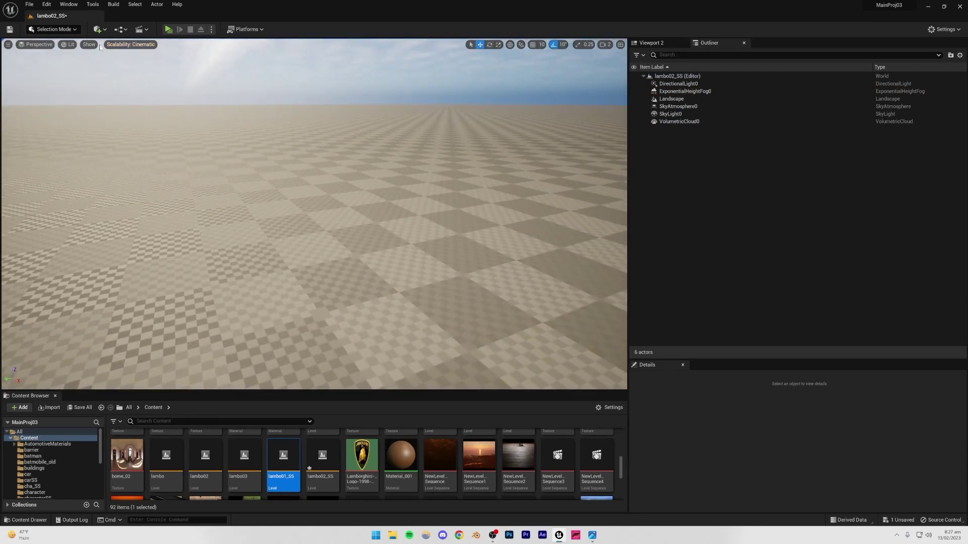
pyautogui.click(97, 29)
pyautogui.moveTo(121, 109)
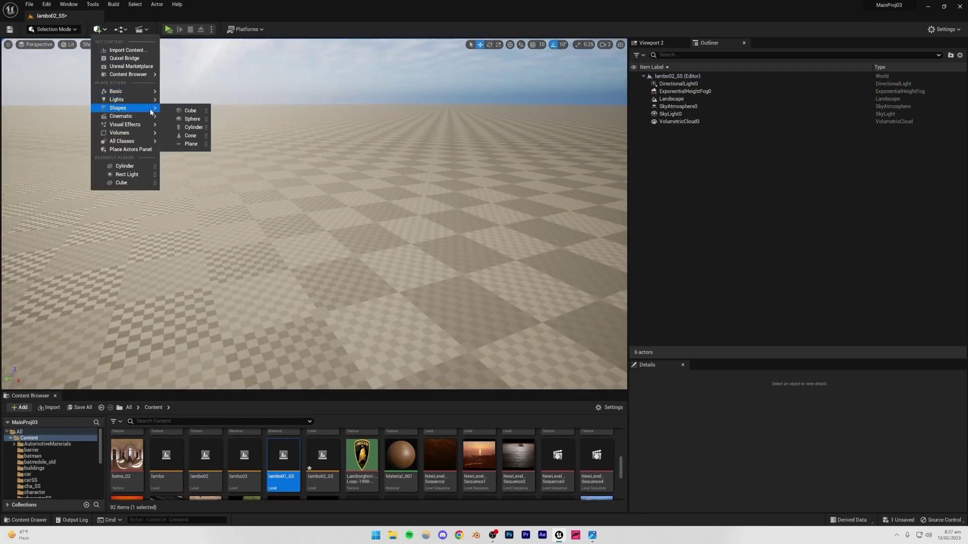
pyautogui.click(186, 112)
pyautogui.moveTo(291, 236); pyautogui.dragTo(340, 248, button='right')
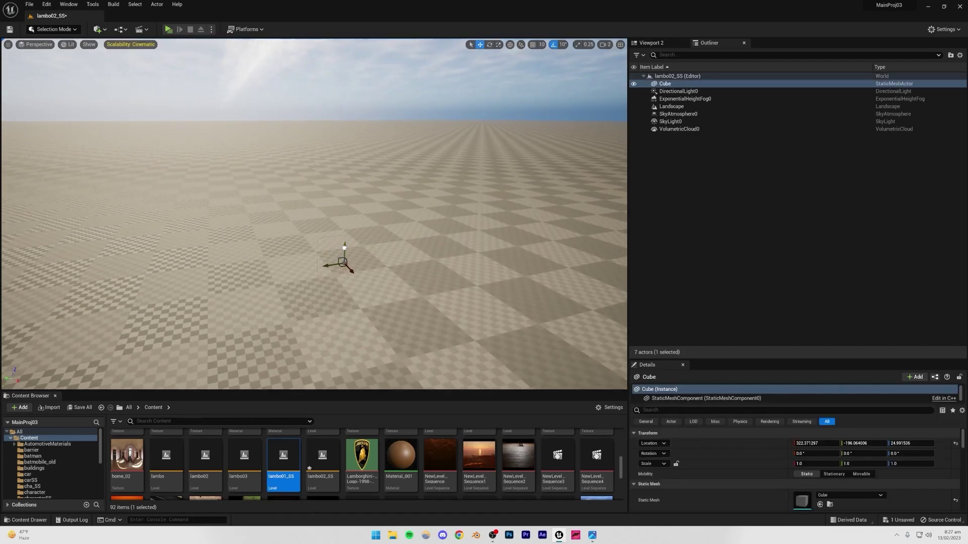
pyautogui.moveTo(344, 247); pyautogui.dragTo(346, 217)
pyautogui.moveTo(361, 221)
pyautogui.mouseDown(button='right')
pyautogui.moveTo(380, 192)
pyautogui.moveTo(391, 196)
pyautogui.moveTo(374, 225)
pyautogui.moveTo(350, 225)
pyautogui.mouseUp(button='right')
pyautogui.press('w')
# Enable Real Time Capture on the sky light.
pyautogui.click(680, 123)
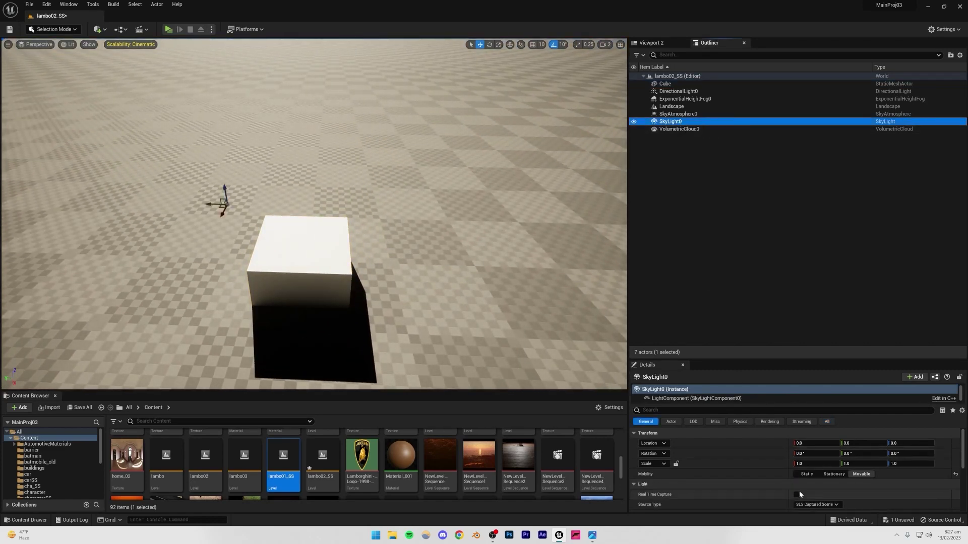
pyautogui.click(796, 495)
pyautogui.moveTo(387, 216); pyautogui.dragTo(353, 237, button='right')
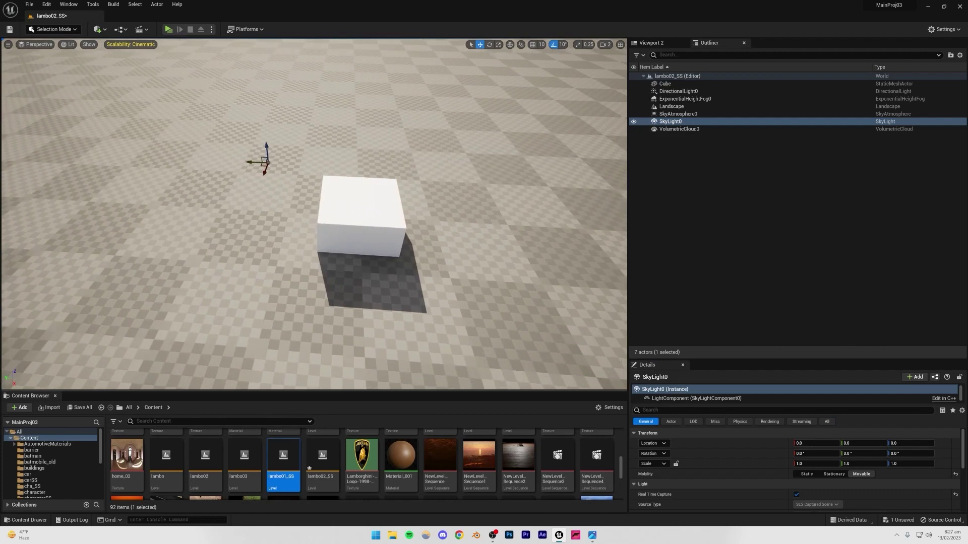
pyautogui.click(388, 215)
pyautogui.click(498, 44)
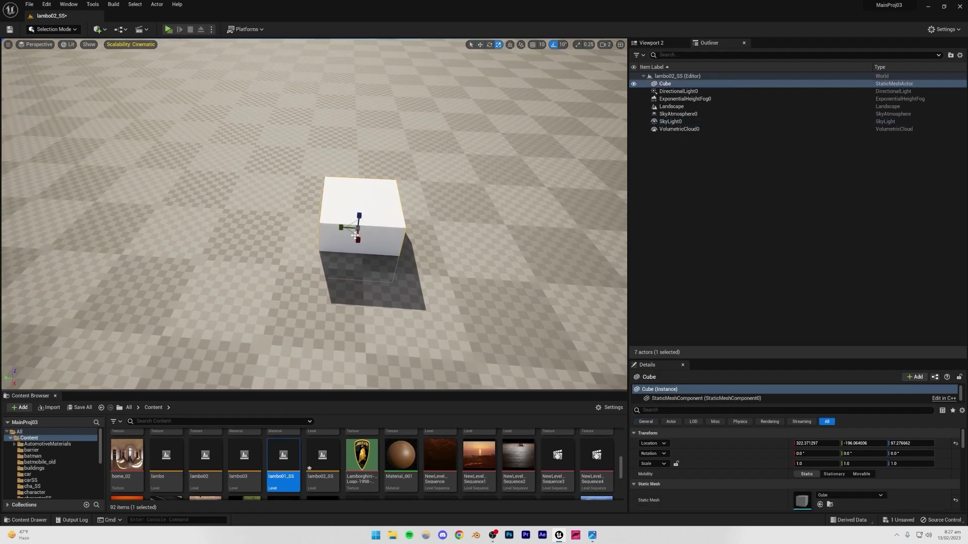
pyautogui.moveTo(353, 235); pyautogui.dragTo(418, 244)
pyautogui.moveTo(357, 228); pyautogui.dragTo(388, 211, button='right')
pyautogui.click(724, 240)
pyautogui.moveTo(393, 274)
pyautogui.mouseDown(button='right')
pyautogui.moveTo(394, 252)
pyautogui.moveTo(373, 267)
pyautogui.moveTo(393, 275)
pyautogui.mouseUp(button='right')
pyautogui.click(270, 256)
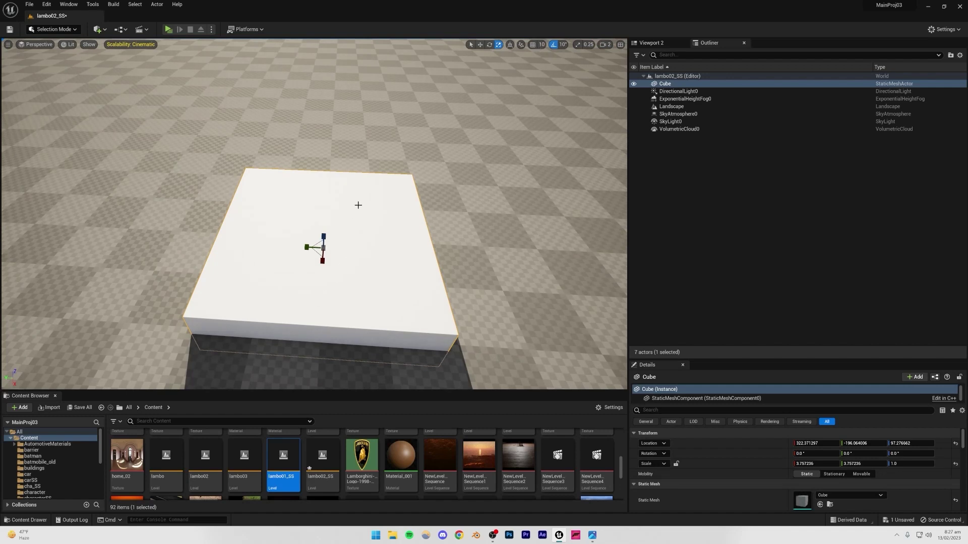
pyautogui.hotkey('ctrl', 'z')
pyautogui.hotkey('ctrl', 'z')
pyautogui.hotkey('ctrl', 'z')
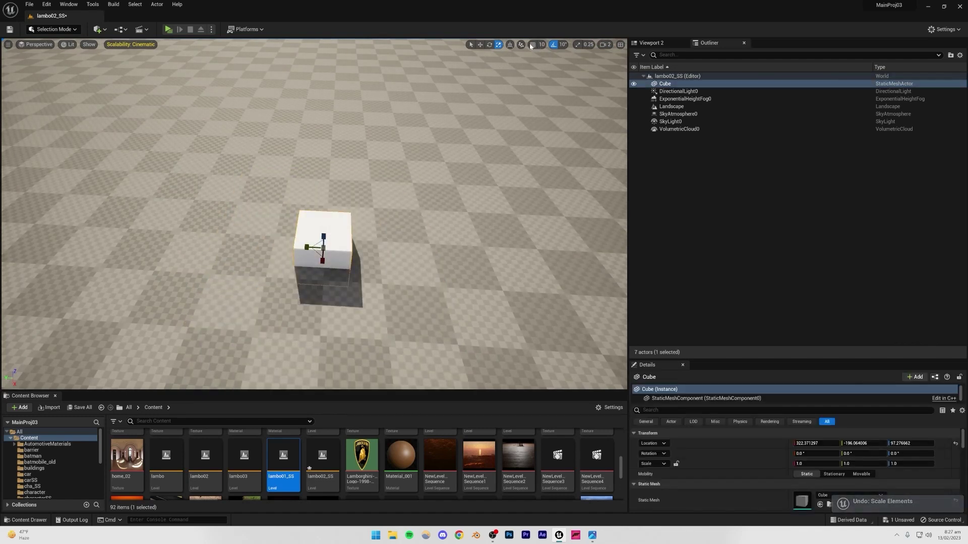
# Turn on grid and scale snapping, and scale the cube to 4.75 in both X and Y.
pyautogui.click(534, 45)
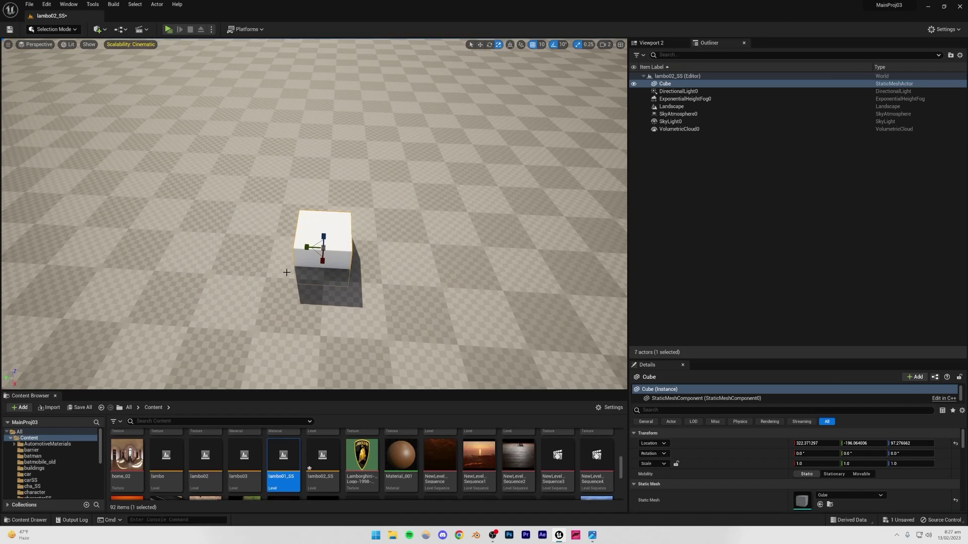
pyautogui.moveTo(315, 254); pyautogui.dragTo(341, 247)
pyautogui.moveTo(341, 247); pyautogui.dragTo(392, 272, button='right')
pyautogui.moveTo(274, 260); pyautogui.dragTo(275, 242, button='right')
pyautogui.moveTo(245, 221); pyautogui.dragTo(268, 255)
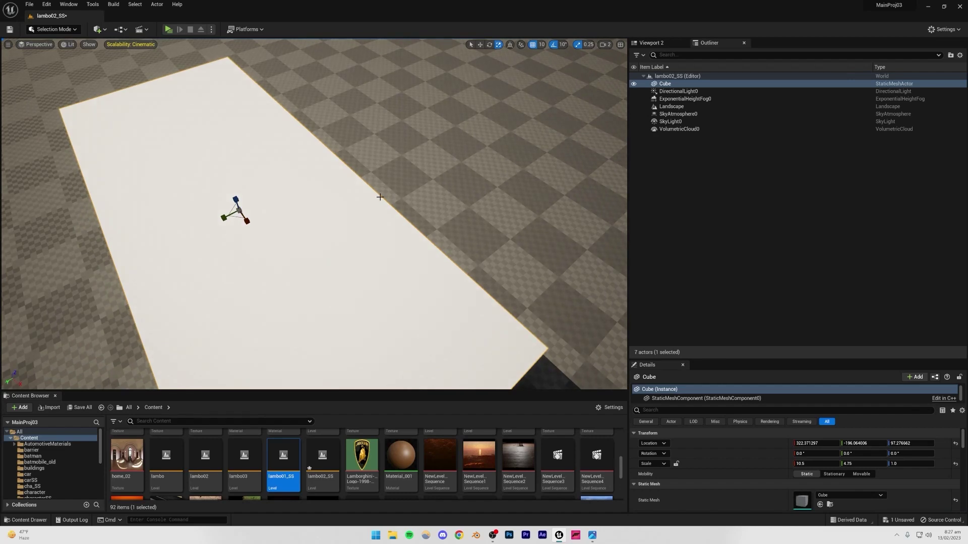
pyautogui.hotkey('ctrl', 'z')
pyautogui.keyDown('alt'); pyautogui.moveTo(268, 204); pyautogui.dragTo(282, 199); pyautogui.keyUp('alt')
pyautogui.moveTo(464, 244); pyautogui.dragTo(414, 241, button='right')
pyautogui.press('w')
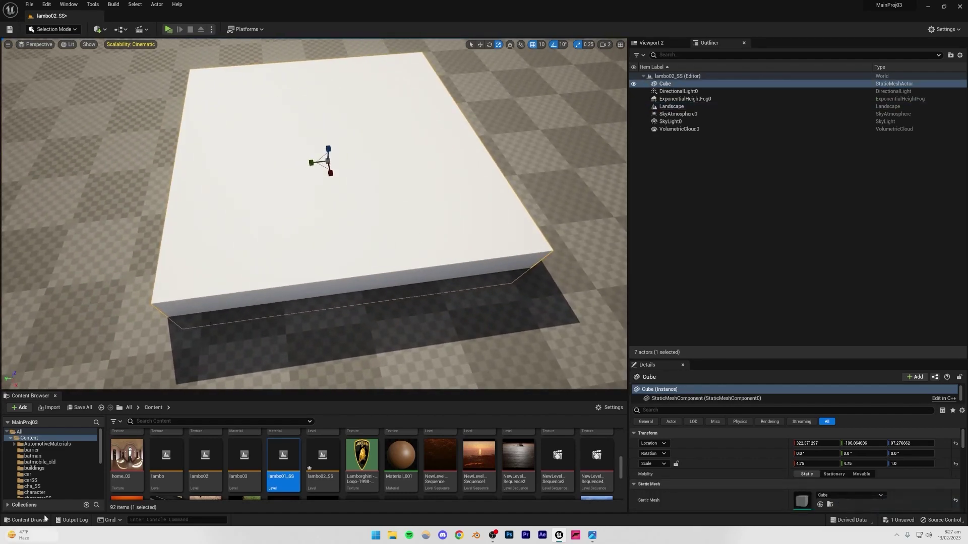
# Apply the Canyon Rocky Ground material instance from the Megascans Surfaces folder to the cube.
pyautogui.scroll(-6, 29, 473)
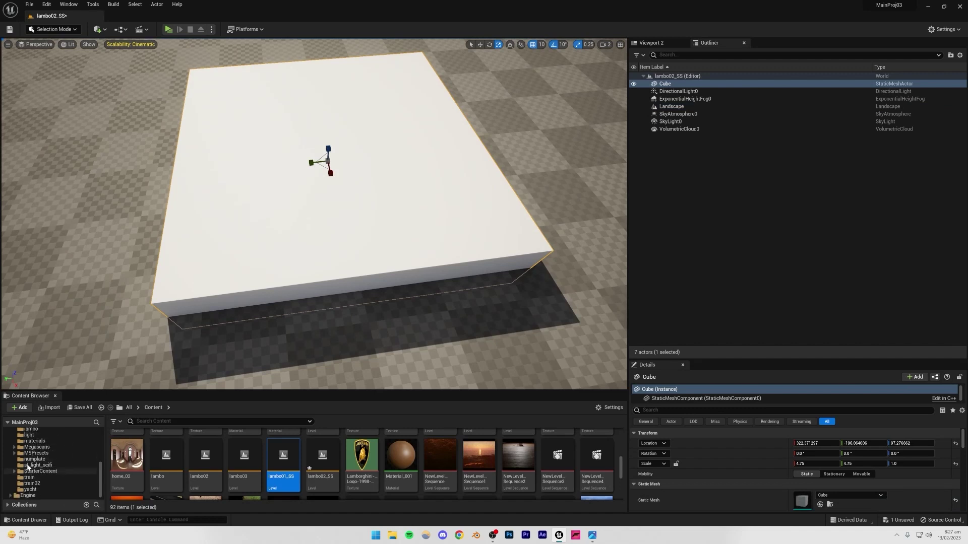
pyautogui.click(15, 448)
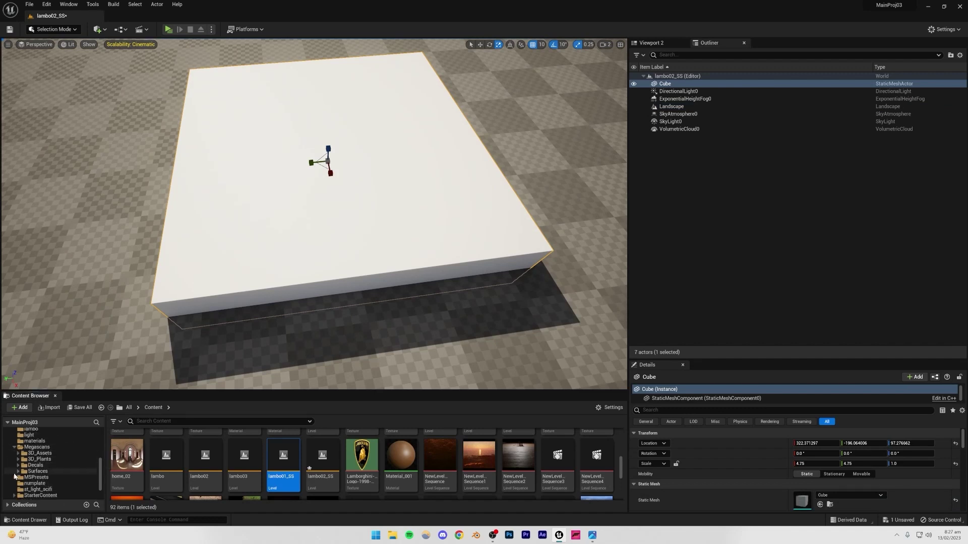
pyautogui.click(18, 471)
pyautogui.scroll(-2, 30, 469)
pyautogui.click(50, 447)
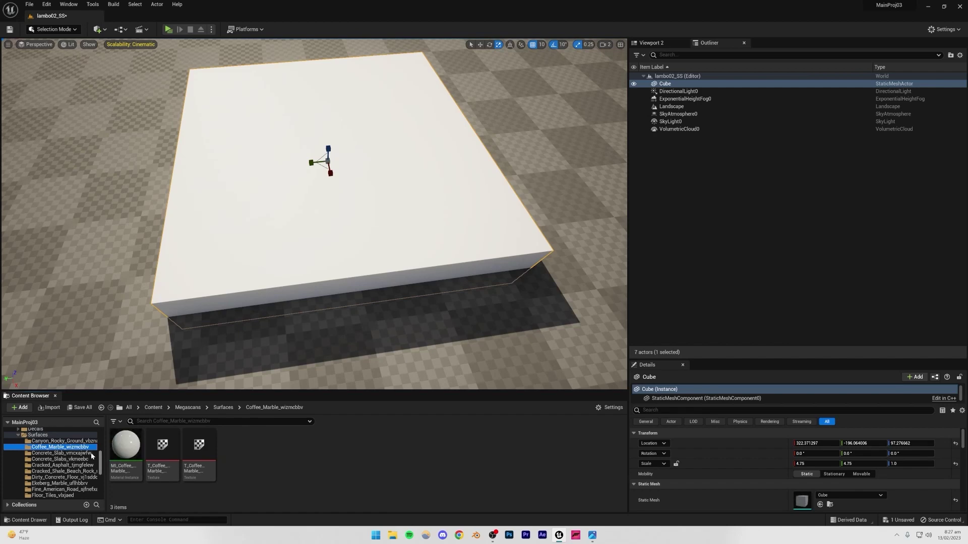
pyautogui.click(59, 442)
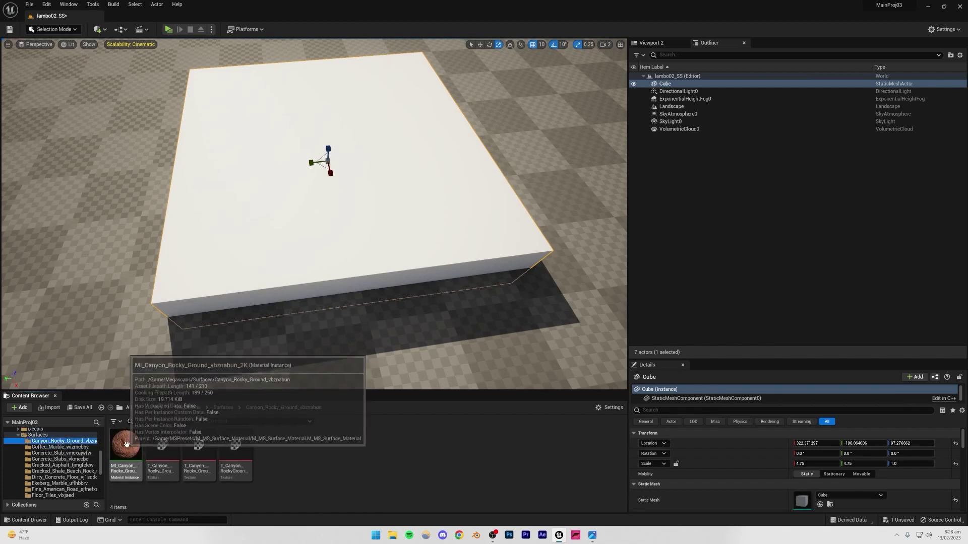
pyautogui.click(290, 348)
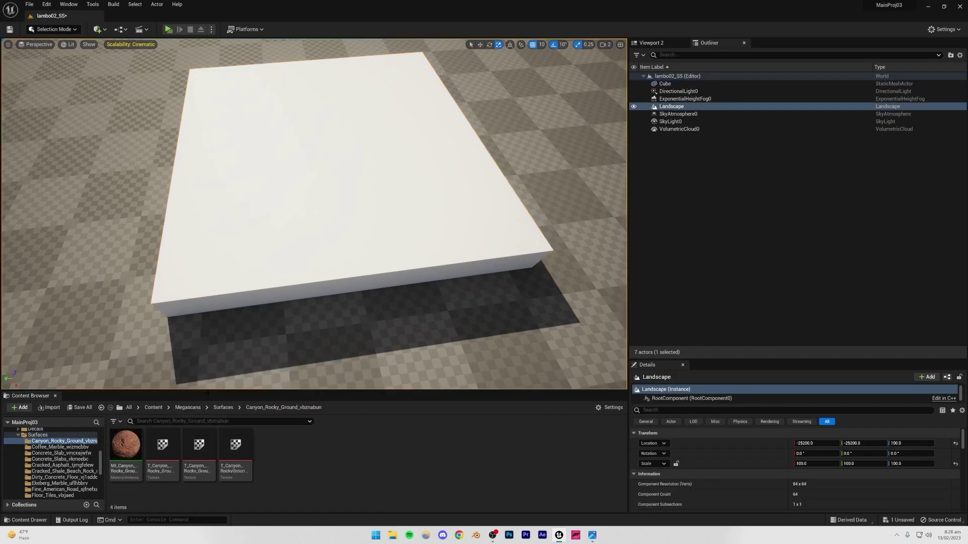
pyautogui.moveTo(126, 445); pyautogui.dragTo(342, 240)
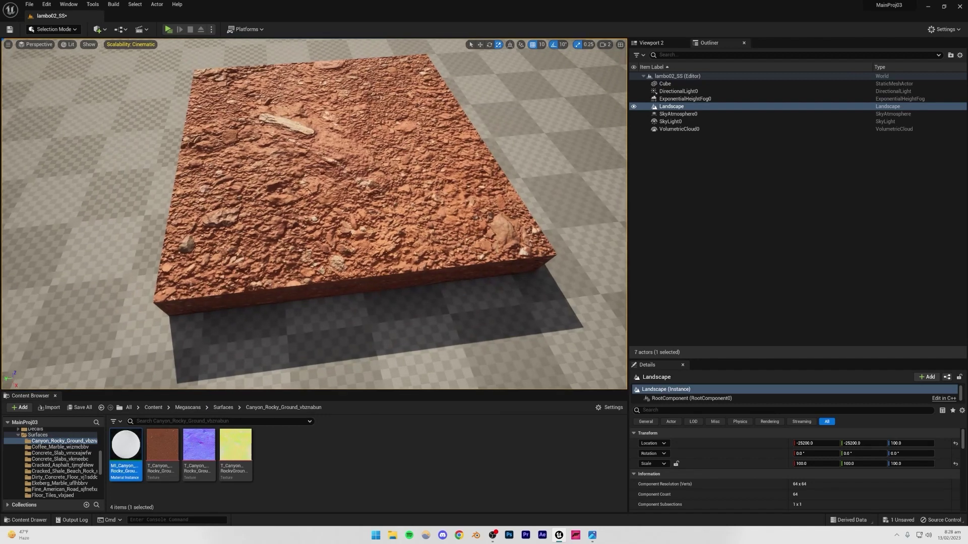
pyautogui.scroll(-5, 340, 216)
pyautogui.moveTo(334, 242); pyautogui.dragTo(328, 251, button='right')
# Try stretching the cube to 9.75 along X, and undo both the stretch and the rocky ground material.
pyautogui.click(369, 202)
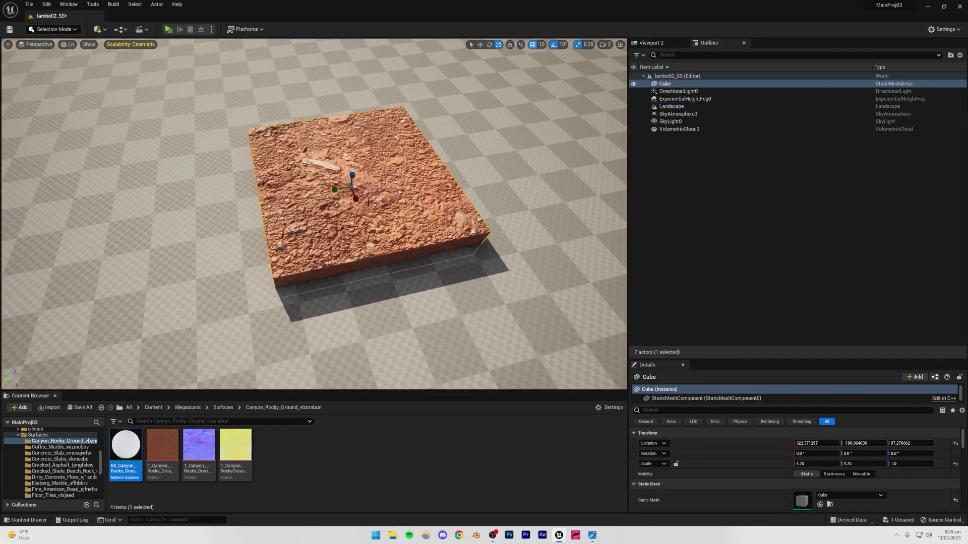
pyautogui.moveTo(355, 198); pyautogui.dragTo(339, 195)
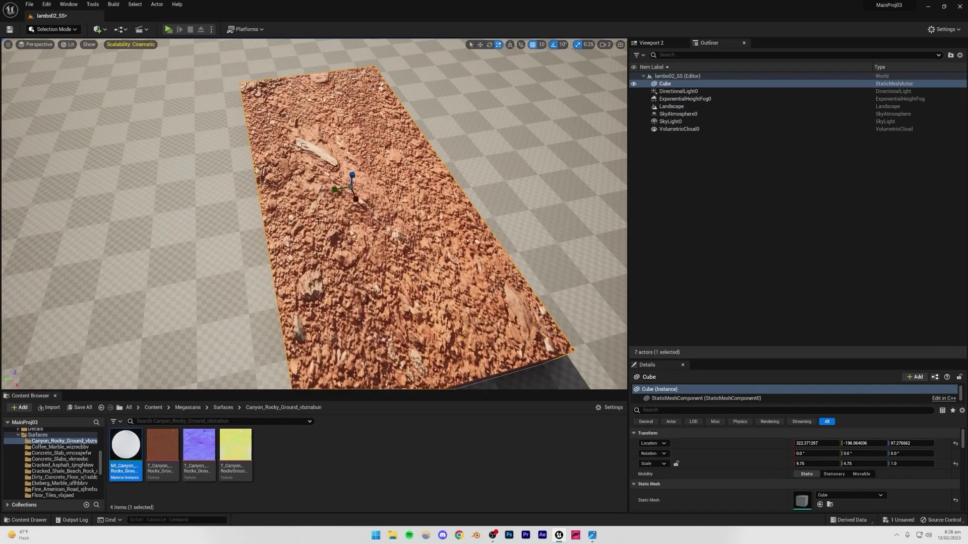
pyautogui.hotkey('ctrl', 'z')
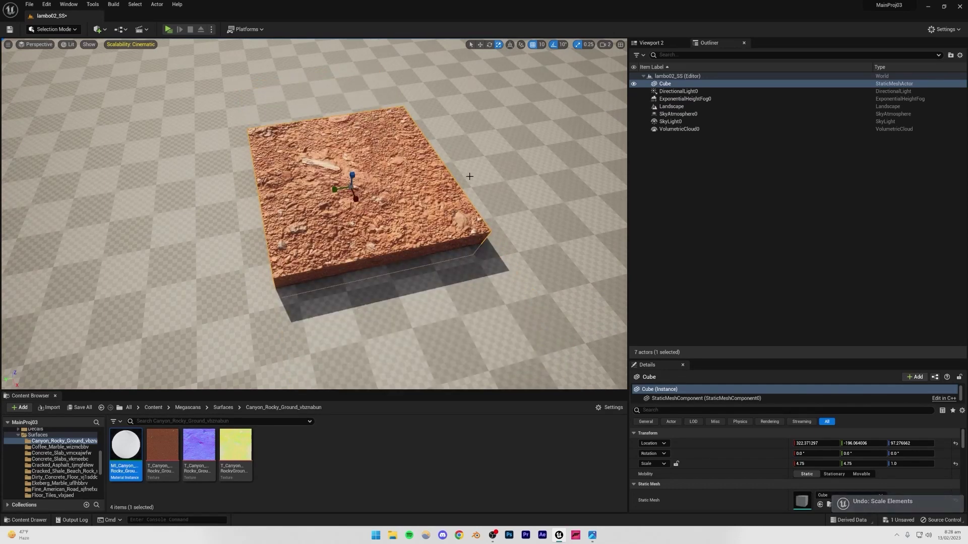
pyautogui.click(501, 153)
pyautogui.hotkey('ctrl', 'z')
# Scale the cube to 5.5 in both X and Y, and save the level.
pyautogui.moveTo(384, 209)
pyautogui.mouseDown(button='right')
pyautogui.moveTo(413, 157)
pyautogui.moveTo(447, 151)
pyautogui.moveTo(391, 151)
pyautogui.moveTo(375, 163)
pyautogui.moveTo(404, 210)
pyautogui.mouseUp(button='right')
pyautogui.click(322, 254)
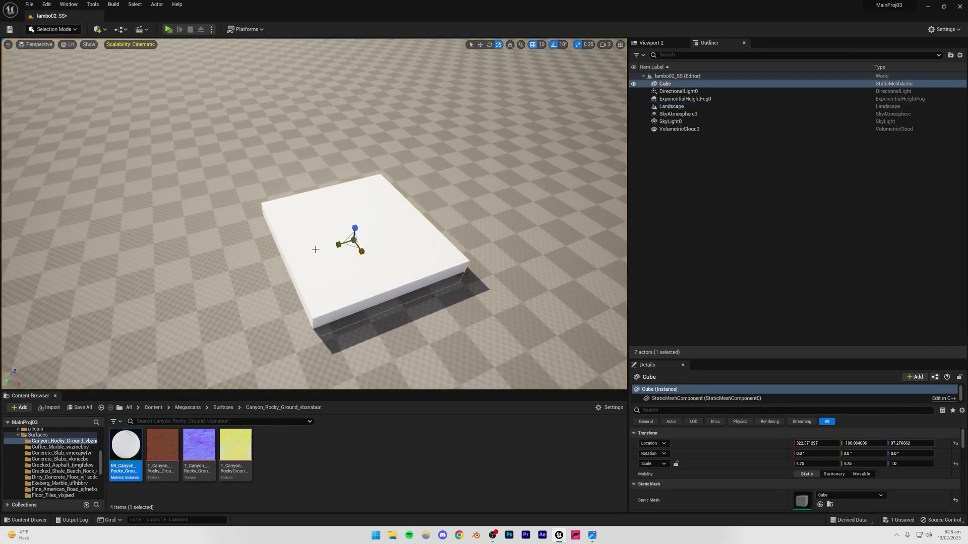
pyautogui.moveTo(349, 246); pyautogui.dragTo(363, 241)
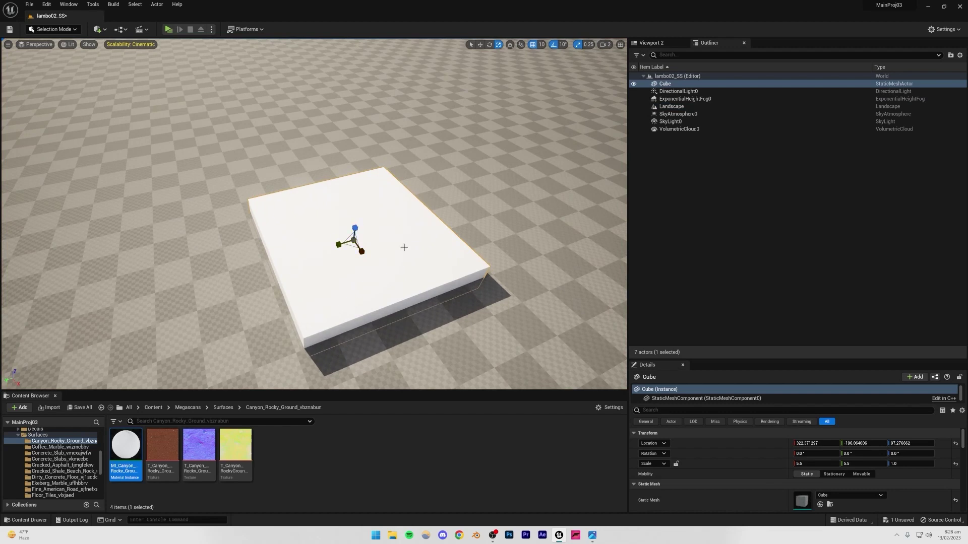
pyautogui.click(444, 211)
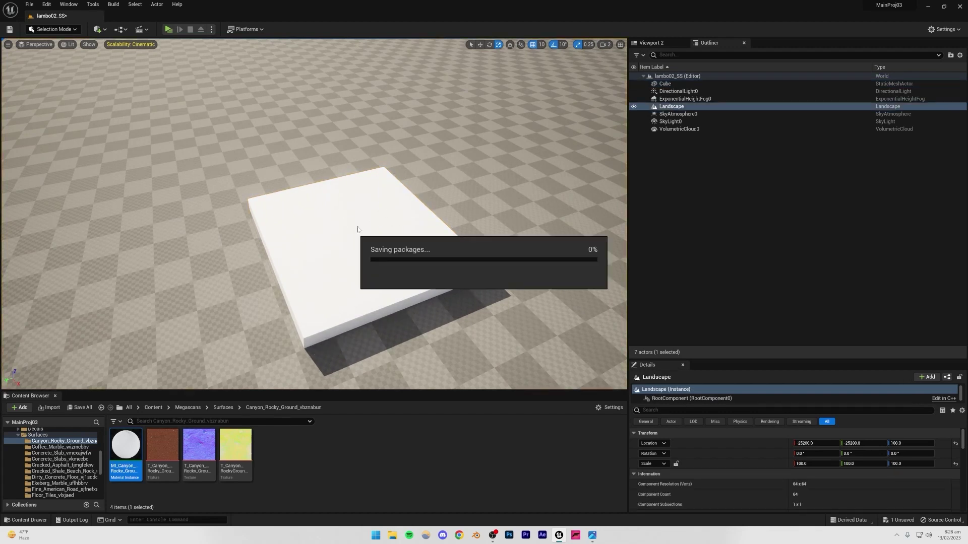
pyautogui.scroll(10, 91, 446)
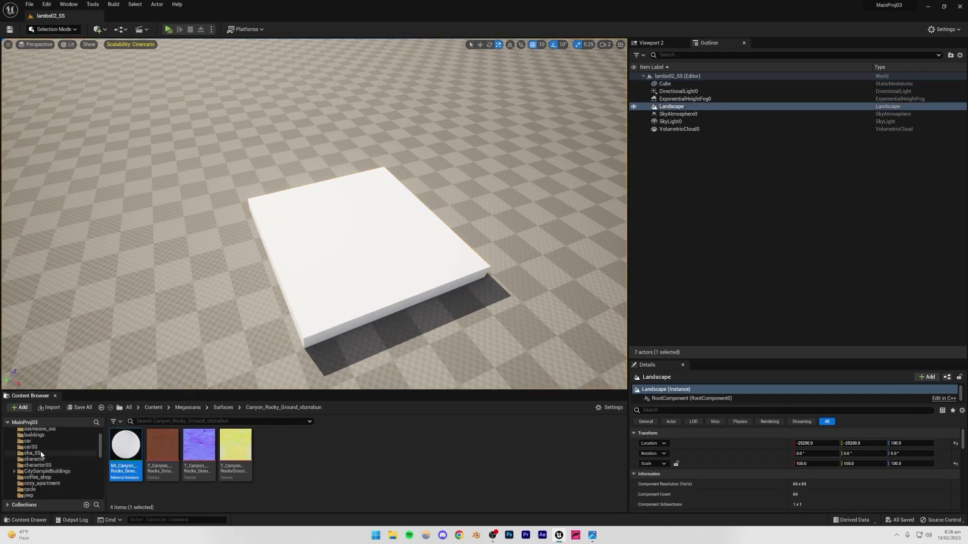
# Open the lambo01_SS level from the project's Content folder.
pyautogui.click(75, 438)
pyautogui.scroll(-5, 304, 441)
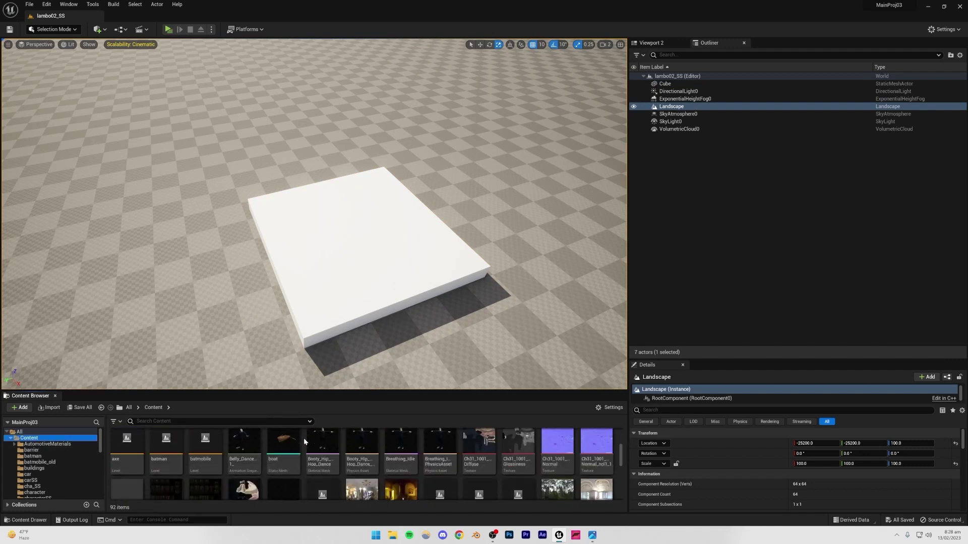
pyautogui.scroll(-4, 253, 450)
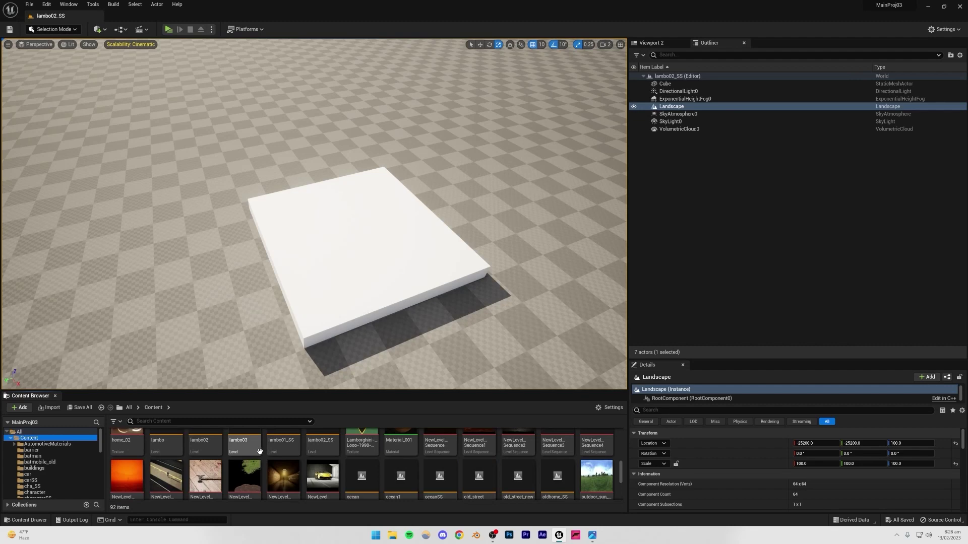
pyautogui.scroll(1, 259, 451)
pyautogui.click(321, 466)
pyautogui.doubleClick(297, 463)
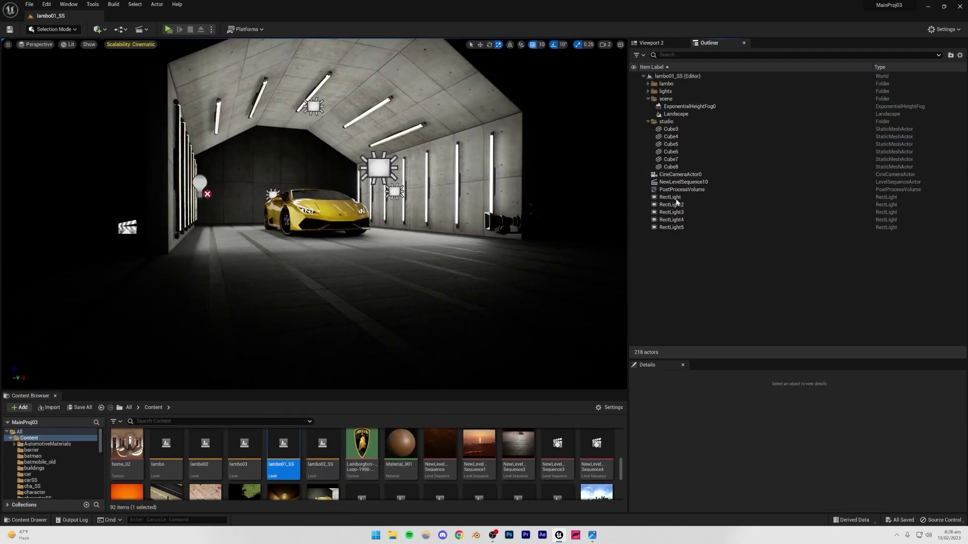
# Select and copy all the car meshes in the lambo folder of the lambo01_SS level.
pyautogui.rightClick(668, 85)
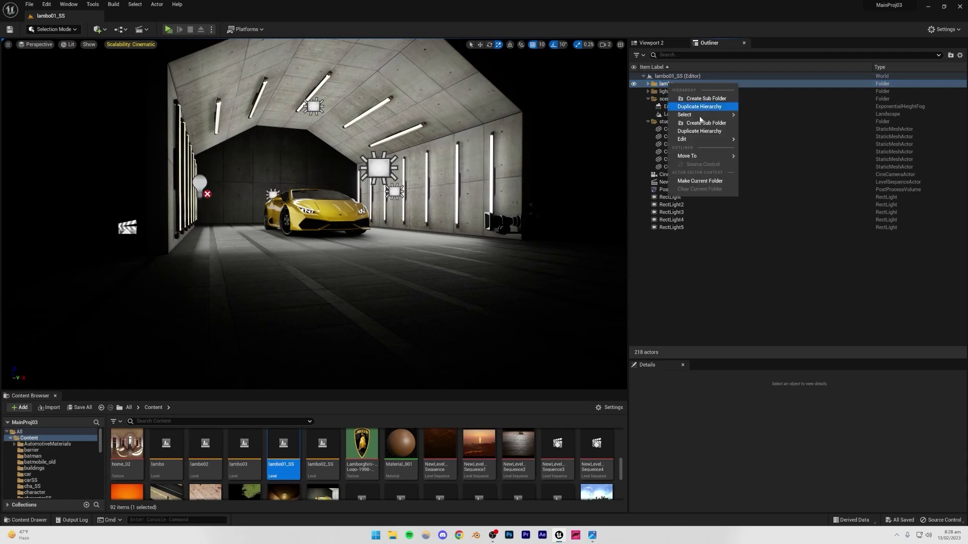
pyautogui.moveTo(697, 117)
pyautogui.click(766, 125)
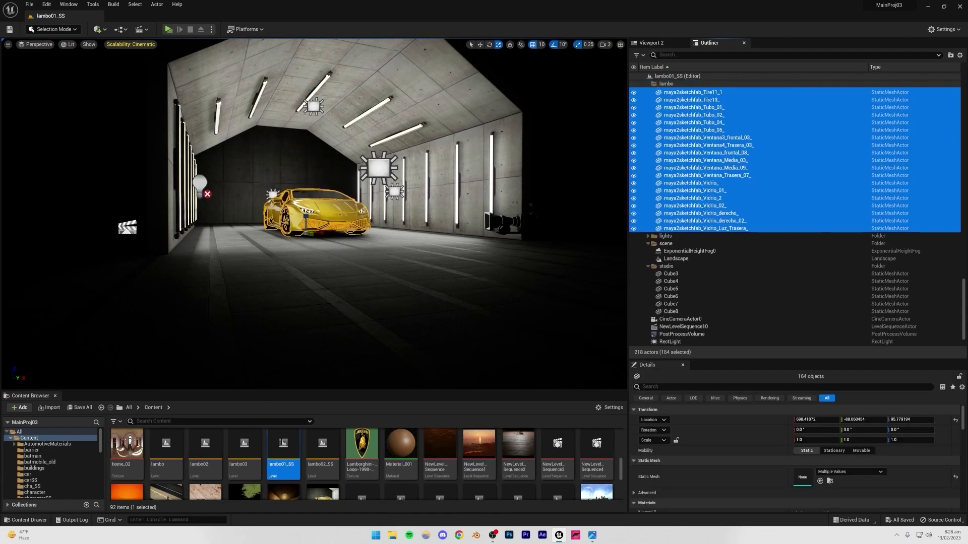
# Reopen the lambo02_SS level and paste the copied Lamborghini meshes into it.
pyautogui.click(323, 454)
pyautogui.doubleClick(323, 454)
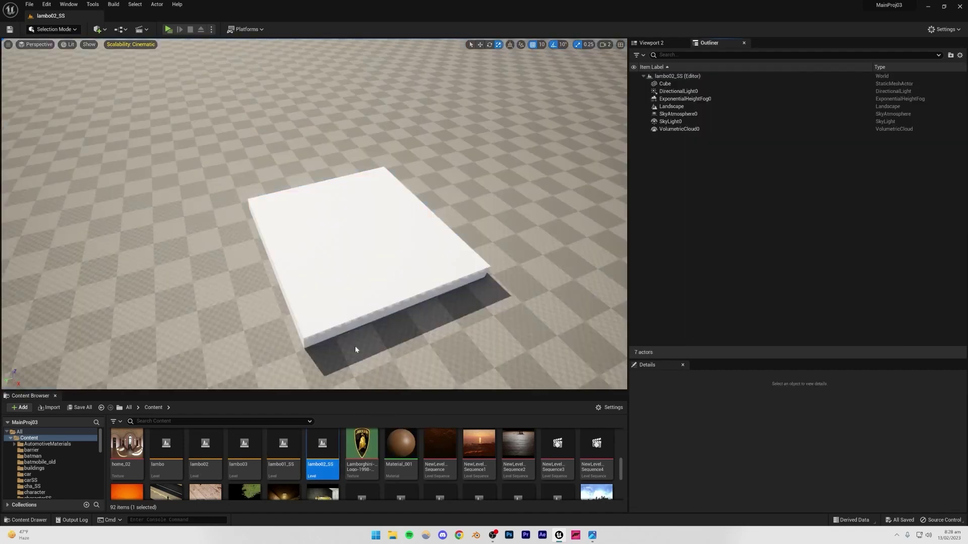
pyautogui.click(536, 247)
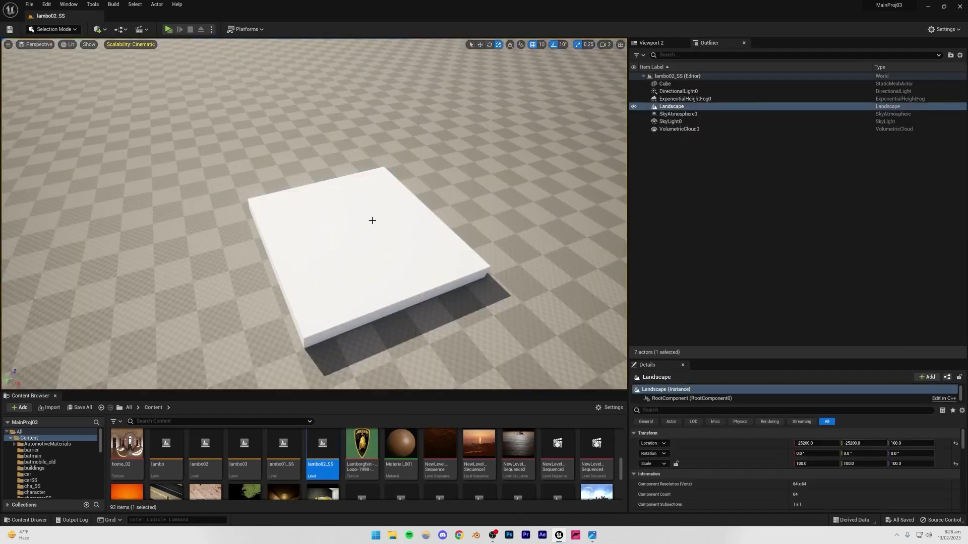
pyautogui.hotkey('ctrl', 'v')
pyautogui.moveTo(393, 290); pyautogui.dragTo(517, 294, button='right')
pyautogui.moveTo(355, 261); pyautogui.dragTo(403, 233, button='right')
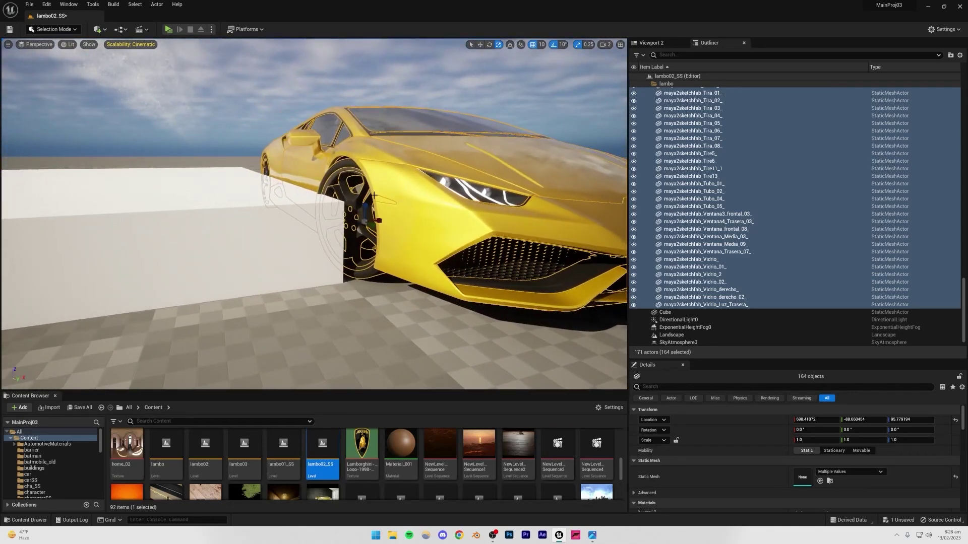
# Move the whole car over the white cube and raise it until its wheels rest on the cube's upper surface.
pyautogui.click(480, 44)
pyautogui.moveTo(366, 204); pyautogui.dragTo(366, 160)
pyautogui.moveTo(373, 182); pyautogui.dragTo(386, 209, button='right')
pyautogui.moveTo(386, 209); pyautogui.dragTo(134, 210)
pyautogui.moveTo(133, 209); pyautogui.dragTo(76, 216, button='right')
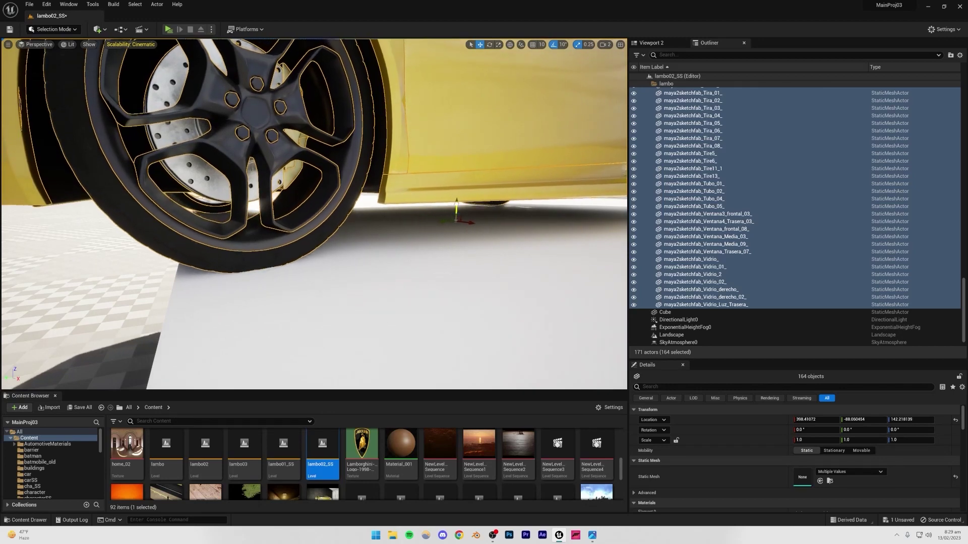
pyautogui.moveTo(333, 249)
pyautogui.mouseDown(button='right')
pyautogui.moveTo(334, 272)
pyautogui.moveTo(383, 252)
pyautogui.moveTo(363, 267)
pyautogui.moveTo(333, 249)
pyautogui.mouseUp(button='right')
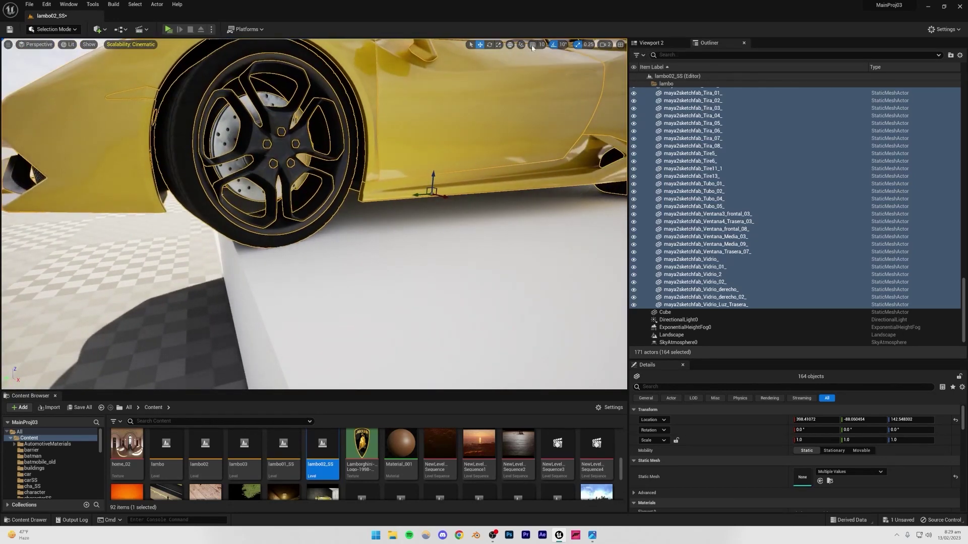
pyautogui.press('f')
pyautogui.moveTo(333, 250); pyautogui.dragTo(453, 242, button='right')
pyautogui.press('a')
# Scale the base cube uniformly in X and Y to 10.75 so it extends well beyond the car.
pyautogui.click(242, 191)
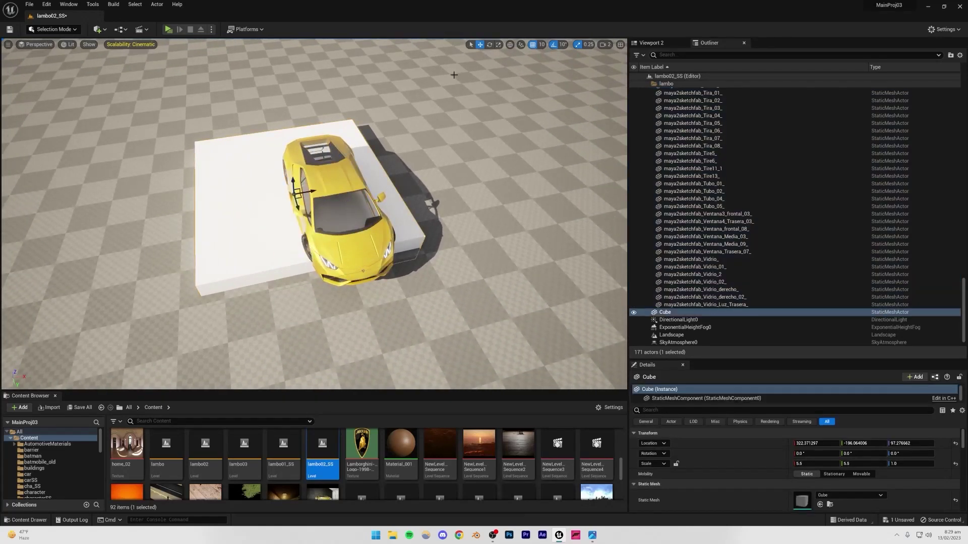
pyautogui.click(499, 44)
pyautogui.moveTo(301, 198); pyautogui.dragTo(232, 119)
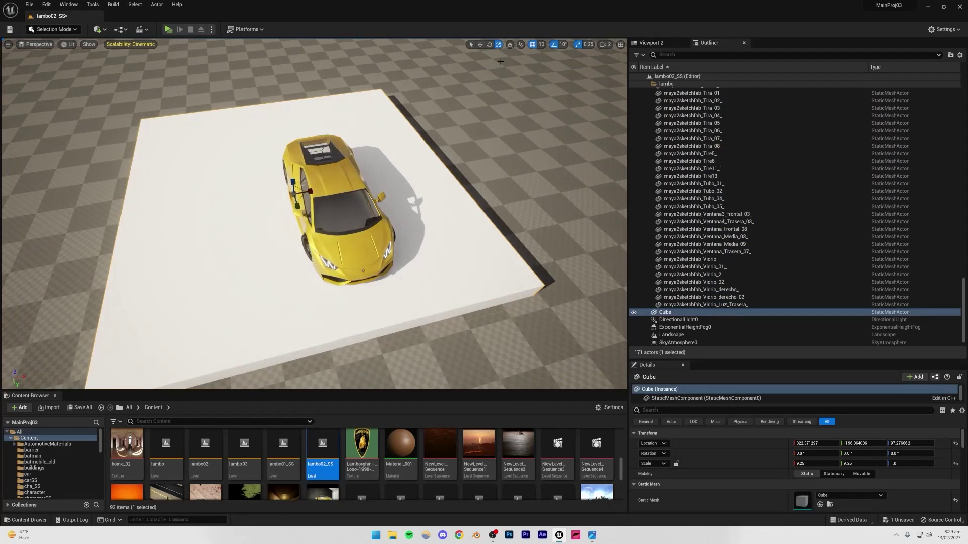
pyautogui.moveTo(300, 198); pyautogui.dragTo(272, 165)
pyautogui.scroll(-2, 313, 214)
pyautogui.moveTo(314, 214); pyautogui.dragTo(305, 269, button='right')
pyautogui.moveTo(490, 116); pyautogui.dragTo(490, 69, button='right')
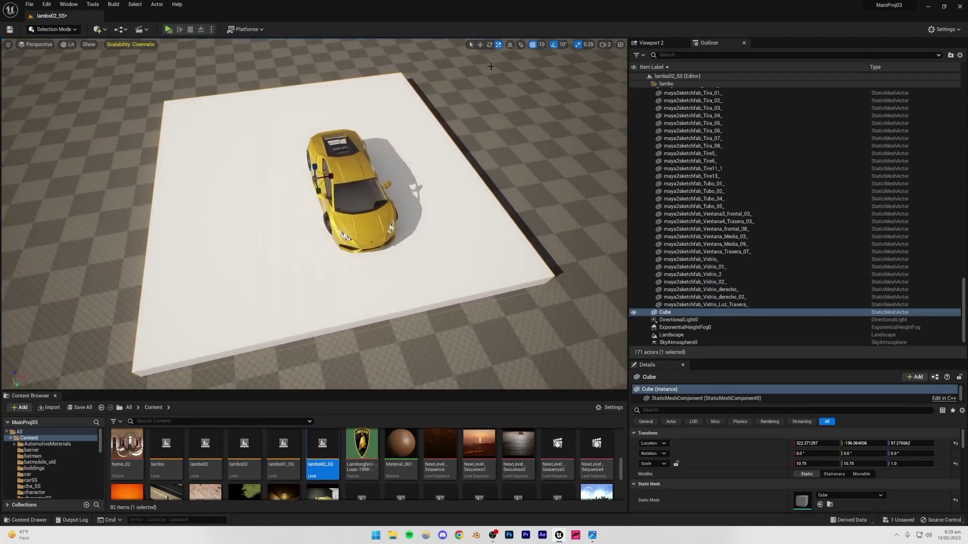
# Shift the base cube along the X axis to about 212.
pyautogui.moveTo(330, 176); pyautogui.dragTo(303, 180)
pyautogui.moveTo(303, 199); pyautogui.dragTo(393, 245, button='right')
pyautogui.moveTo(336, 169); pyautogui.dragTo(345, 165, button='right')
# Duplicate the base cube along the X axis and line the copy up edge to edge in front of the car.
pyautogui.keyDown('alt'); pyautogui.moveTo(310, 200); pyautogui.dragTo(536, 355); pyautogui.keyUp('alt')
pyautogui.click(530, 143)
pyautogui.click(374, 272)
pyautogui.click(341, 288)
pyautogui.click(425, 295)
pyautogui.moveTo(414, 271); pyautogui.dragTo(456, 263, button='right')
# Duplicate the original base cube in the opposite direction to extend the road surface behind the car.
pyautogui.click(262, 229)
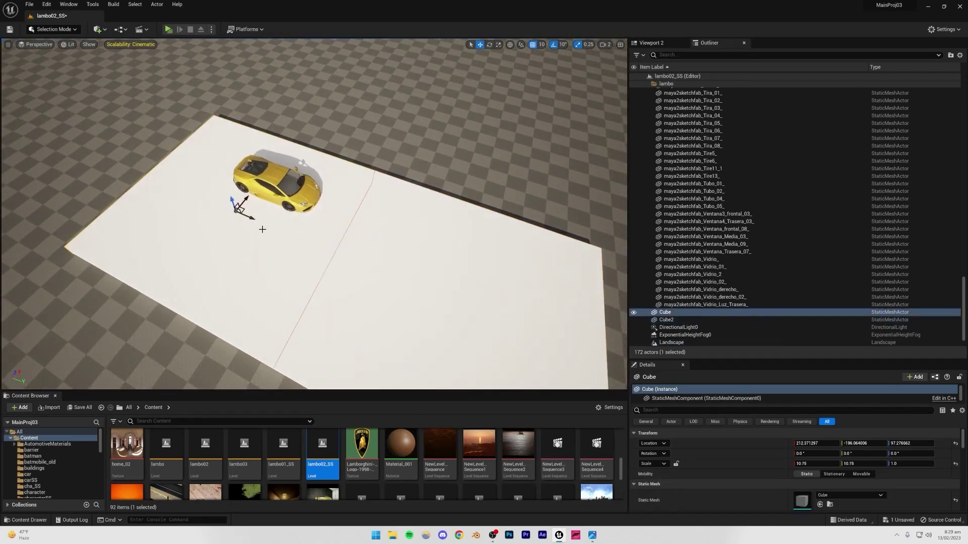
pyautogui.keyDown('alt'); pyautogui.moveTo(252, 219); pyautogui.dragTo(109, 144); pyautogui.keyUp('alt')
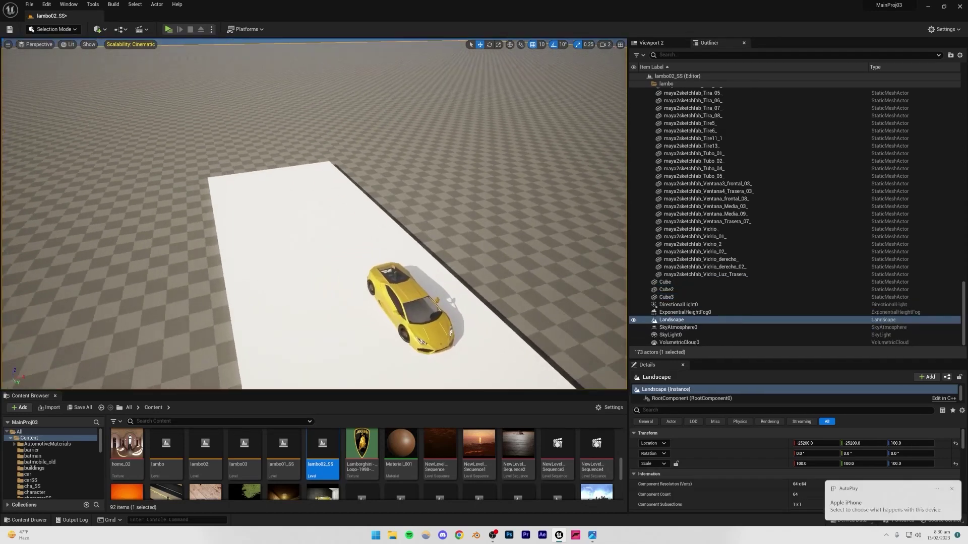
pyautogui.moveTo(376, 93); pyautogui.dragTo(444, 146, button='right')
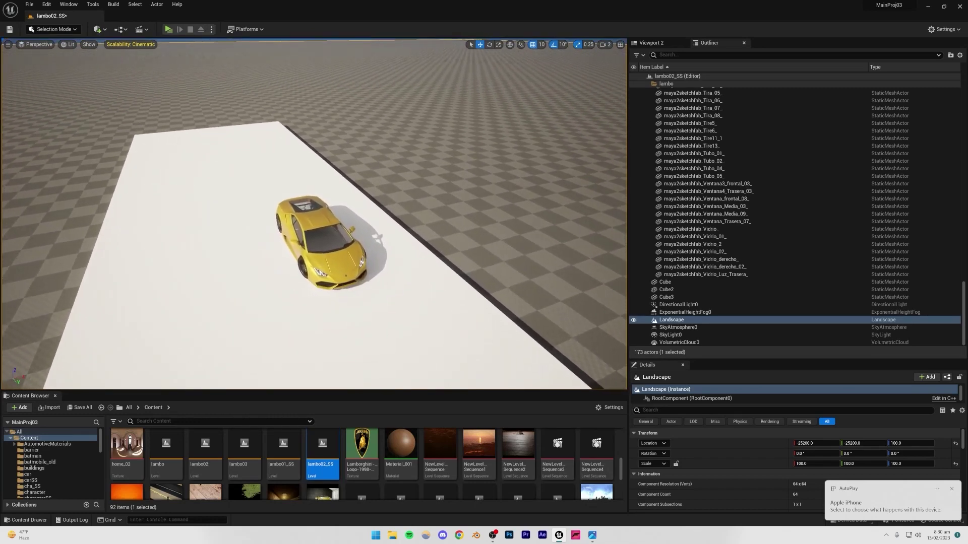
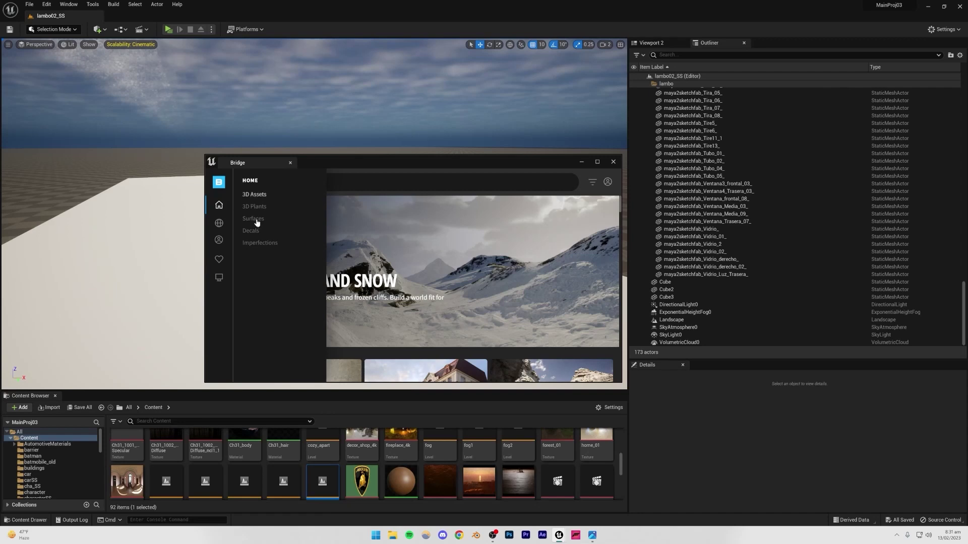
# Browse the Concrete category of Surfaces in Bridge for a suitable ground material.
pyautogui.click(254, 219)
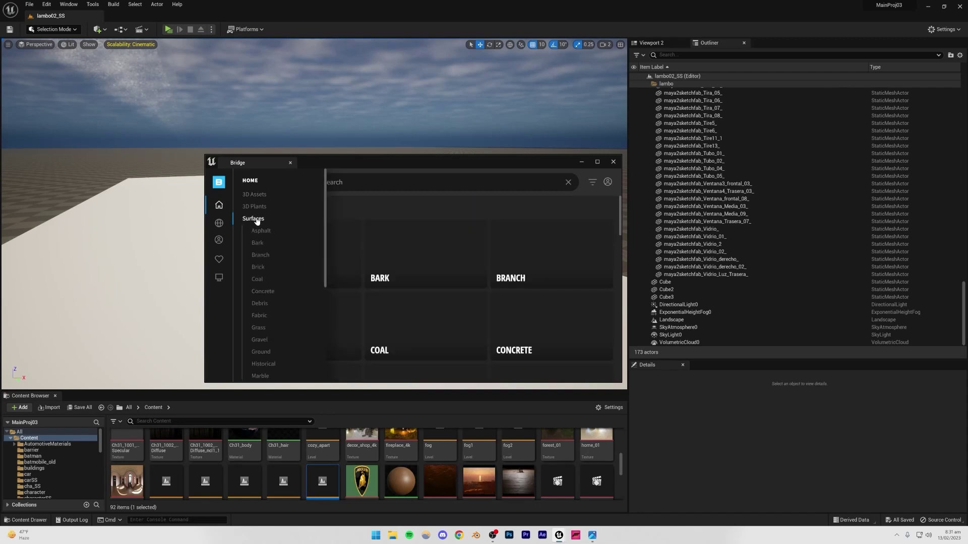
pyautogui.click(260, 292)
pyautogui.scroll(-5, 466, 274)
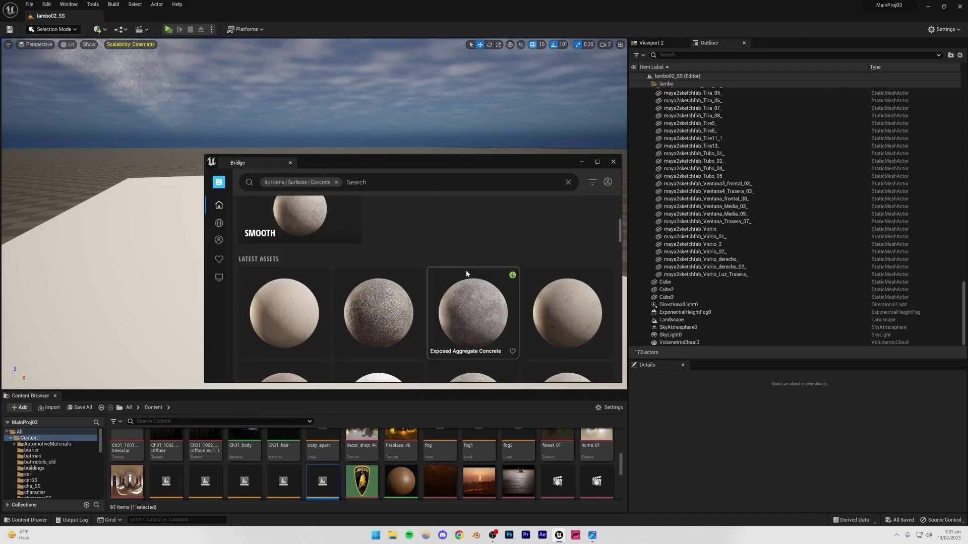
pyautogui.scroll(-6, 467, 274)
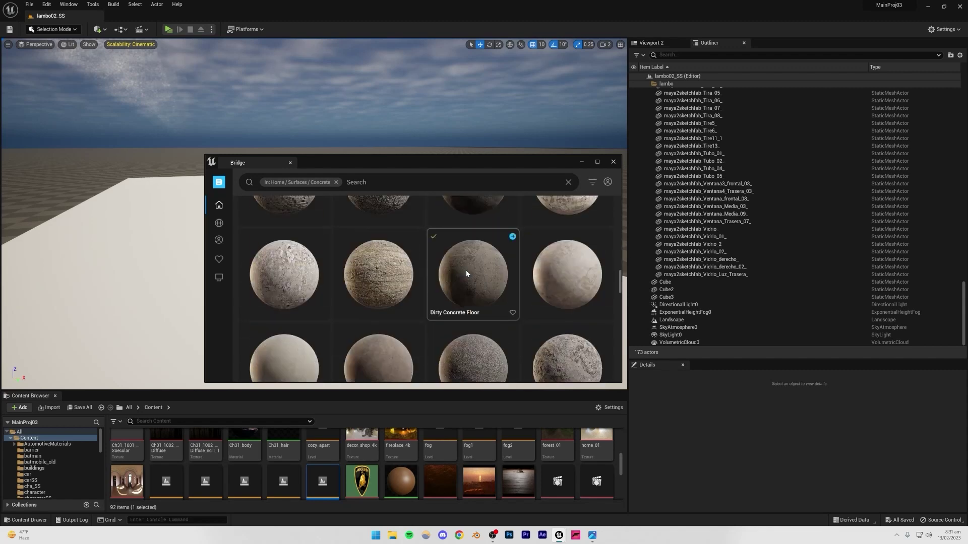
pyautogui.scroll(-5, 466, 274)
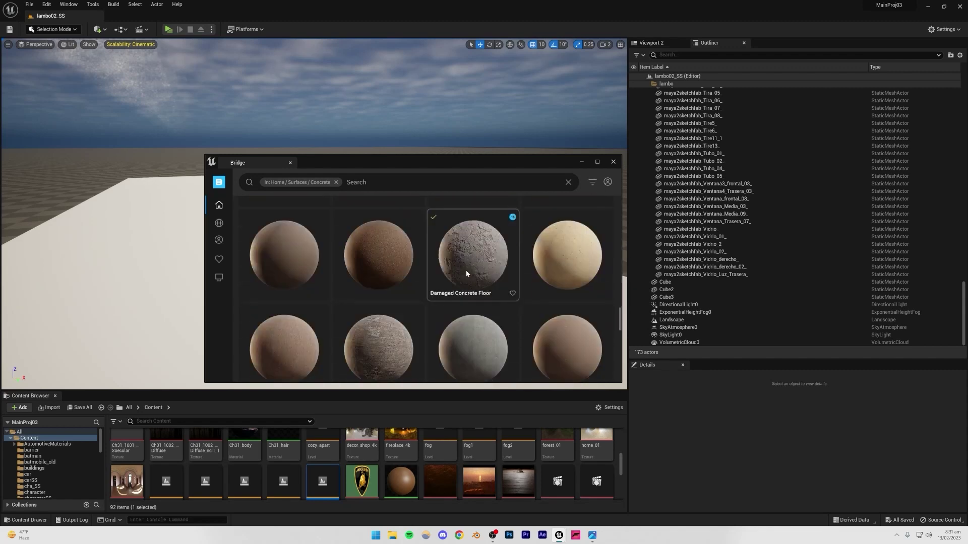
pyautogui.scroll(-5, 466, 274)
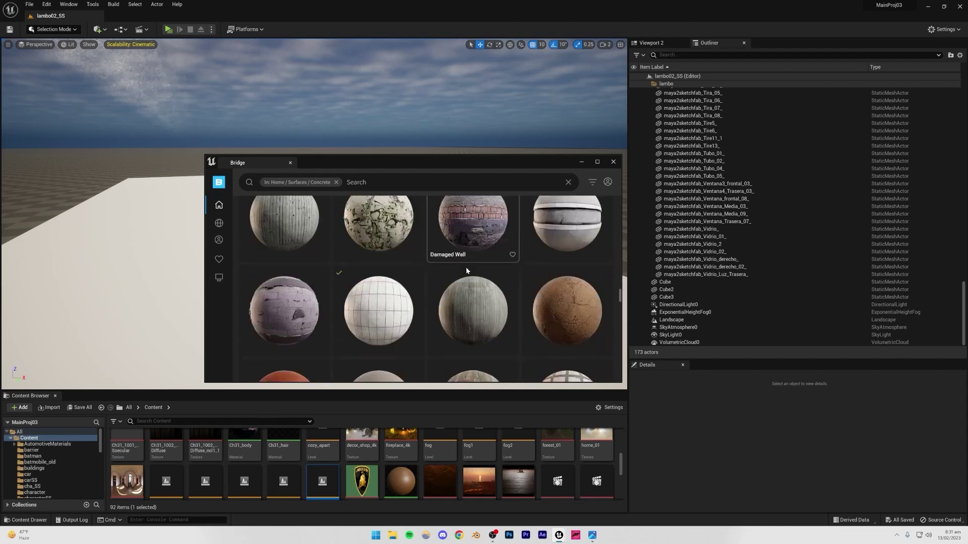
pyautogui.scroll(-2, 466, 271)
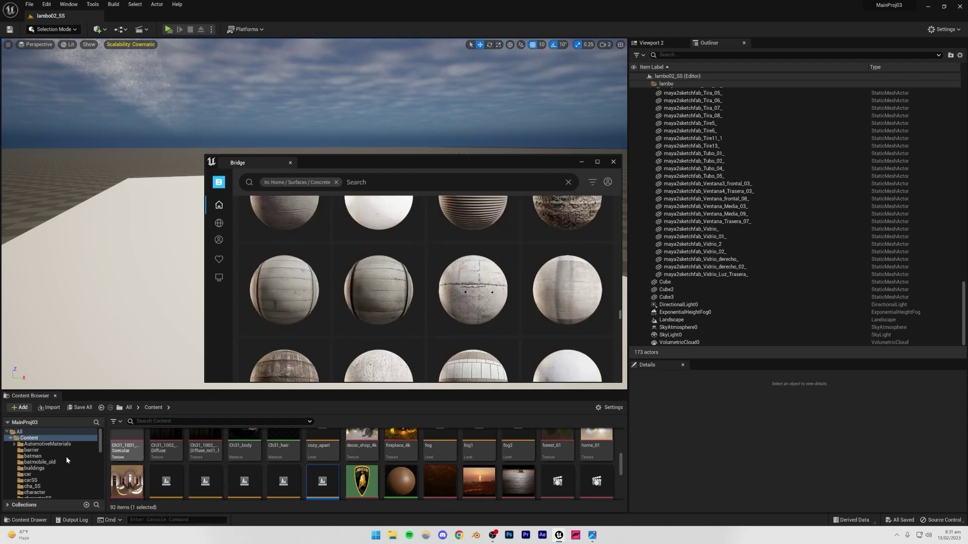
# Apply the Cracked Asphalt material instance from the Megascans Surfaces folder to the nearest base cube.
pyautogui.scroll(-10, 31, 469)
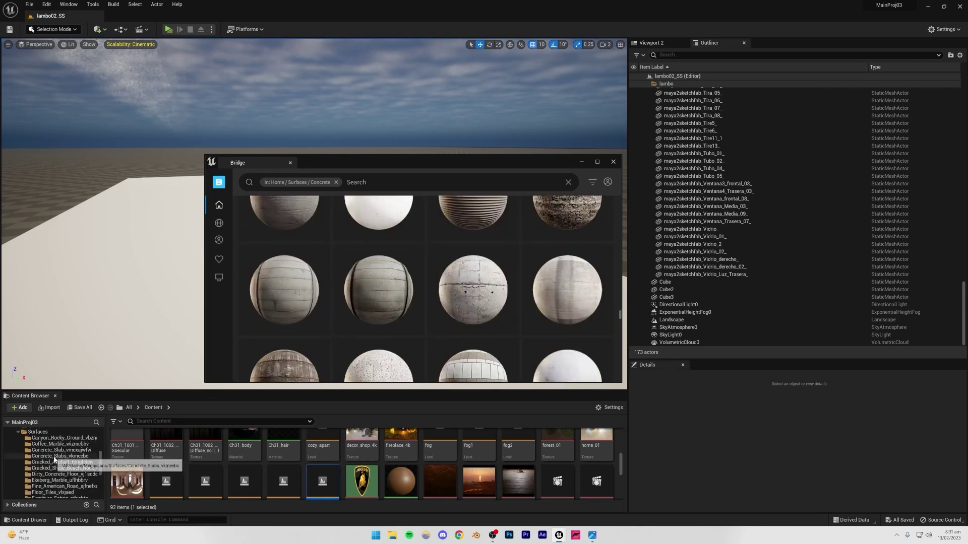
pyautogui.click(78, 457)
pyautogui.click(81, 463)
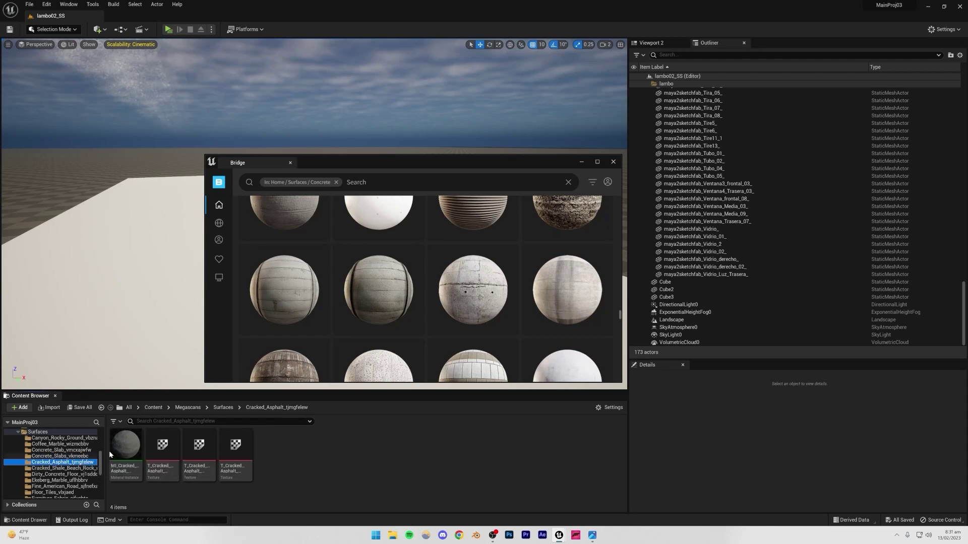
pyautogui.moveTo(125, 452); pyautogui.dragTo(132, 284)
pyautogui.moveTo(132, 283); pyautogui.dragTo(101, 330, button='right')
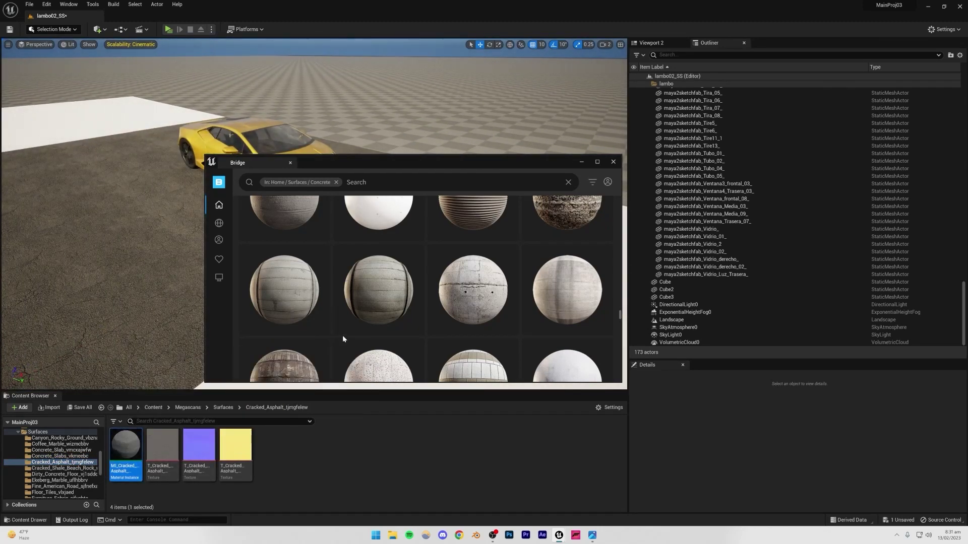
# Look up the Cracked Asphalt surface among the locally downloaded Bridge assets, and minimize Bridge.
pyautogui.scroll(-2, 373, 331)
pyautogui.scroll(-4, 373, 330)
pyautogui.click(219, 277)
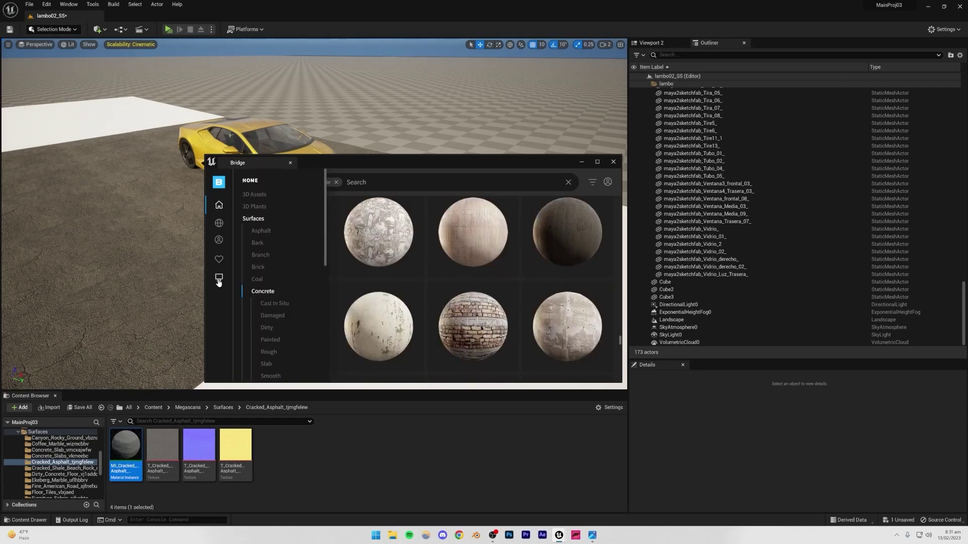
pyautogui.scroll(-3, 444, 273)
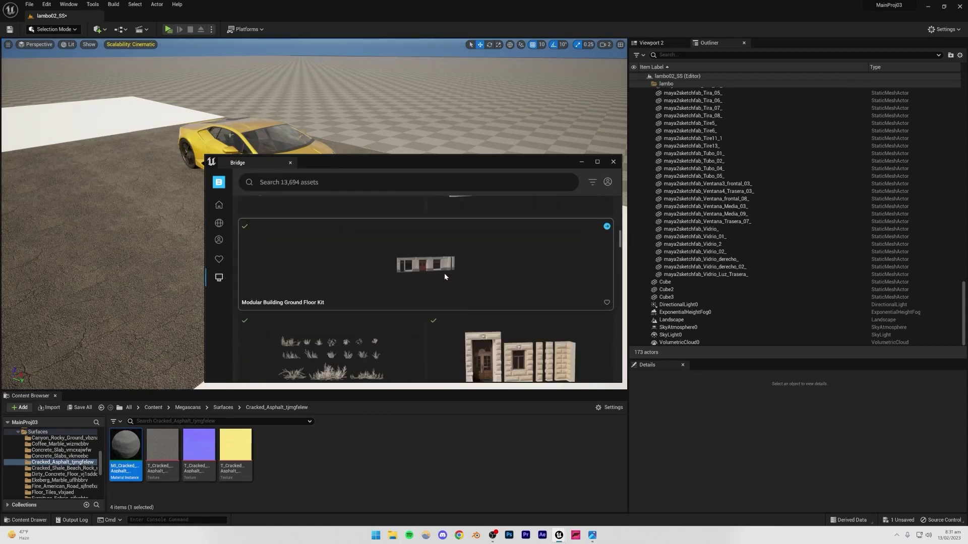
pyautogui.scroll(-8, 444, 273)
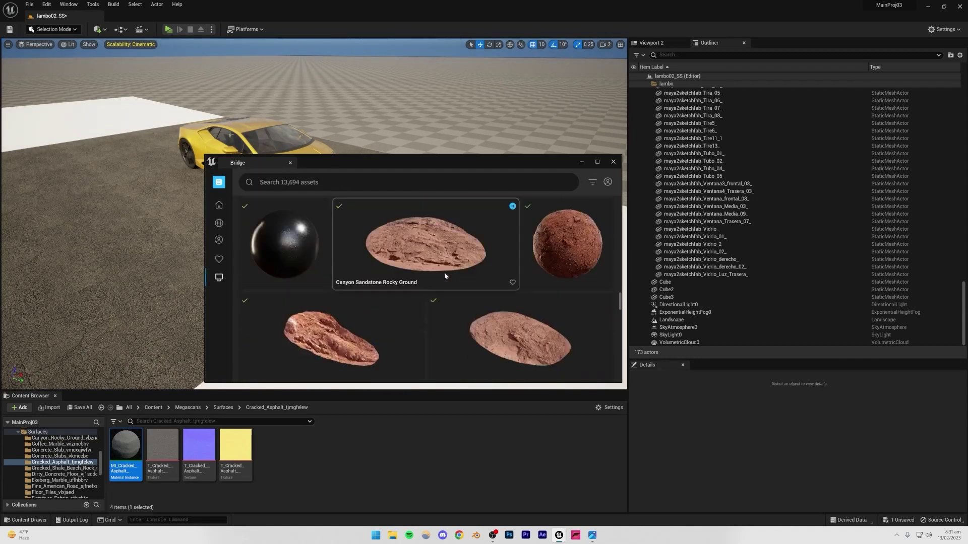
pyautogui.click(478, 238)
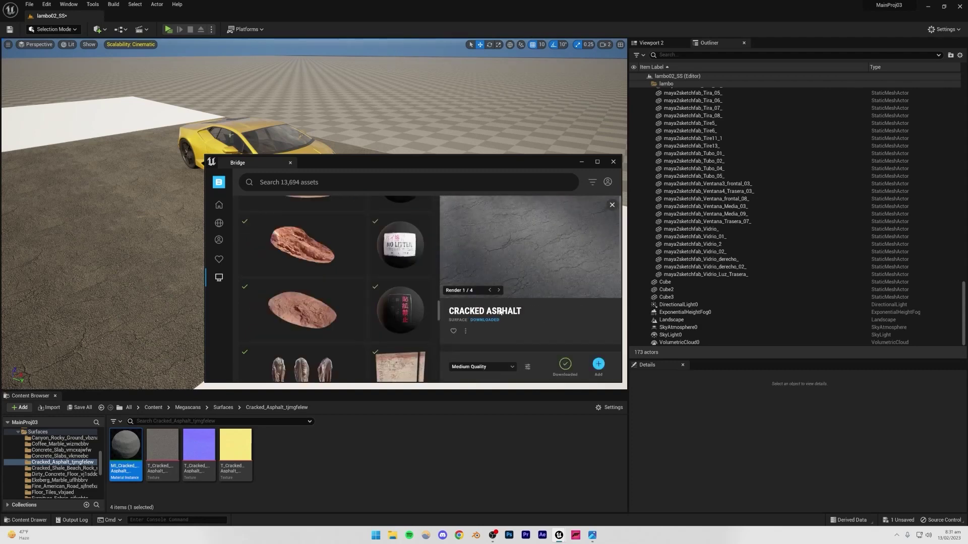
pyautogui.click(582, 162)
# Apply the Cracked Asphalt material instance to the remaining white base cubes and save the level.
pyautogui.moveTo(439, 203); pyautogui.dragTo(449, 221, button='right')
pyautogui.moveTo(131, 450); pyautogui.dragTo(98, 131)
pyautogui.moveTo(240, 215)
pyautogui.mouseDown(button='right')
pyautogui.moveTo(262, 227)
pyautogui.moveTo(230, 179)
pyautogui.moveTo(257, 245)
pyautogui.moveTo(403, 184)
pyautogui.moveTo(255, 184)
pyautogui.moveTo(238, 210)
pyautogui.mouseUp(button='right')
pyautogui.moveTo(355, 260); pyautogui.dragTo(355, 259, button='right')
pyautogui.moveTo(206, 302); pyautogui.dragTo(207, 301, button='right')
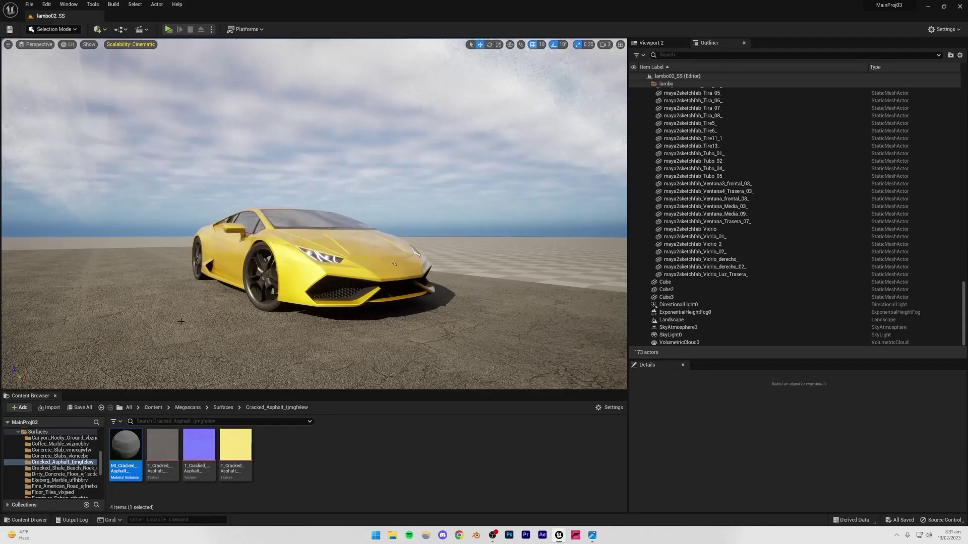
# Delete the landscape from the level.
pyautogui.moveTo(414, 297); pyautogui.dragTo(415, 296, button='right')
pyautogui.click(522, 222)
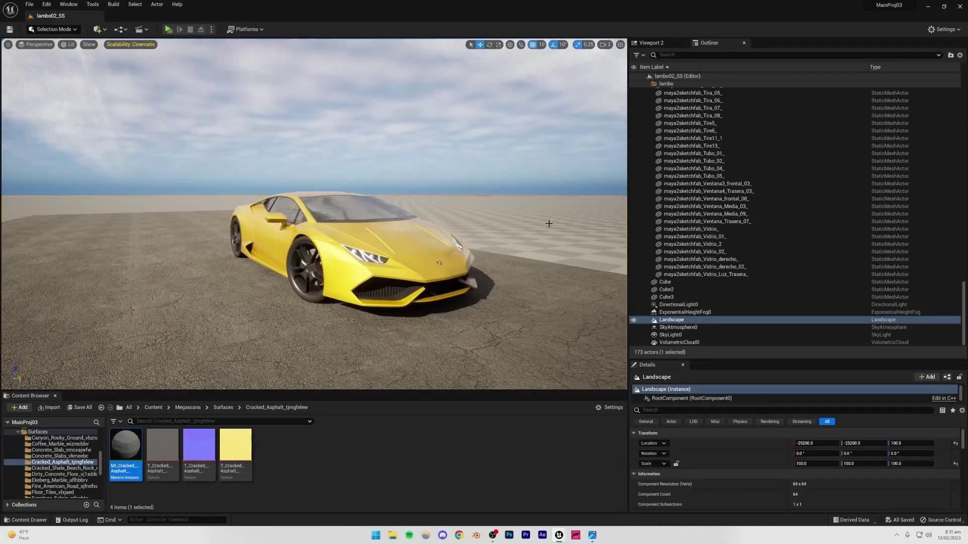
pyautogui.press('Delete')
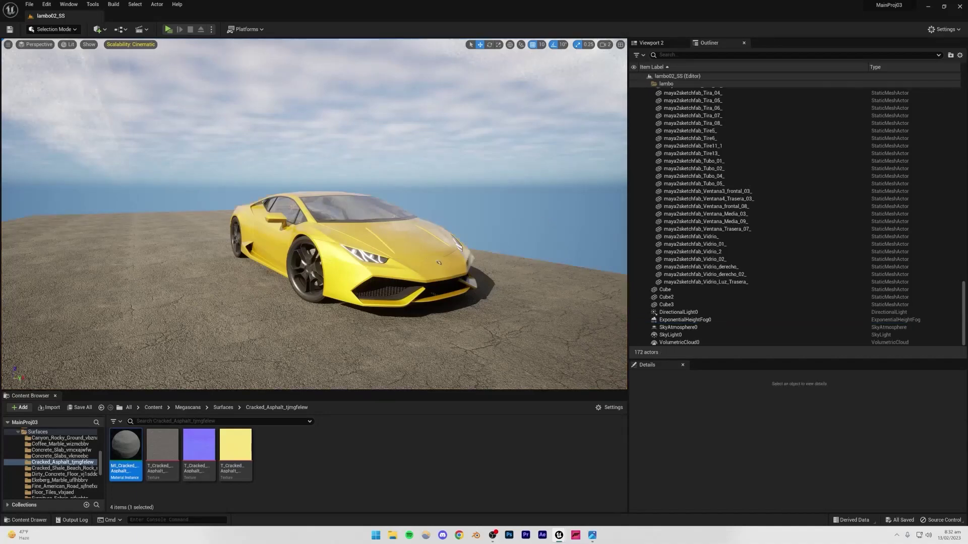
# Inspect the car on its asphalt base and open the reference render HighresScreenshot00034.png for comparison.
pyautogui.moveTo(313, 213); pyautogui.dragTo(314, 214, button='right')
pyautogui.moveTo(433, 285); pyautogui.dragTo(432, 285, button='right')
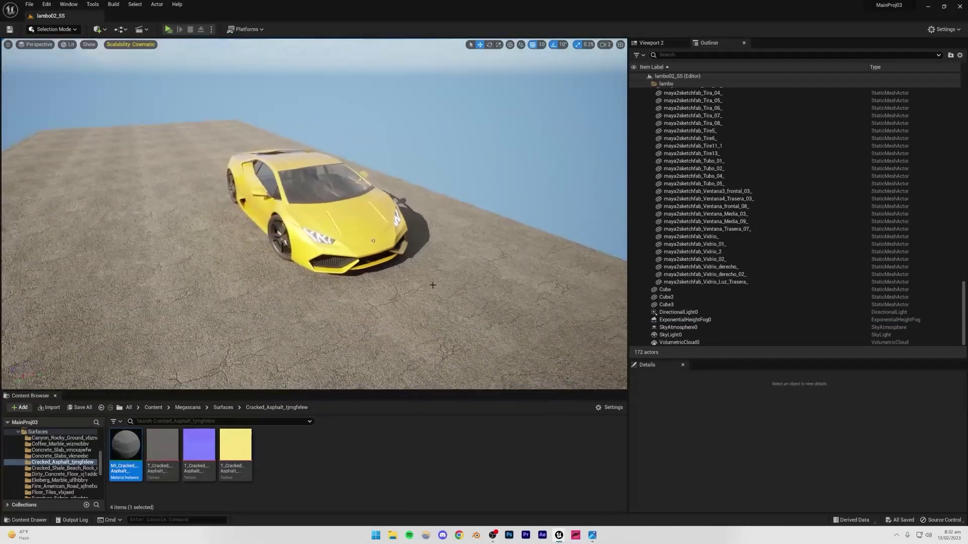
pyautogui.click(594, 537)
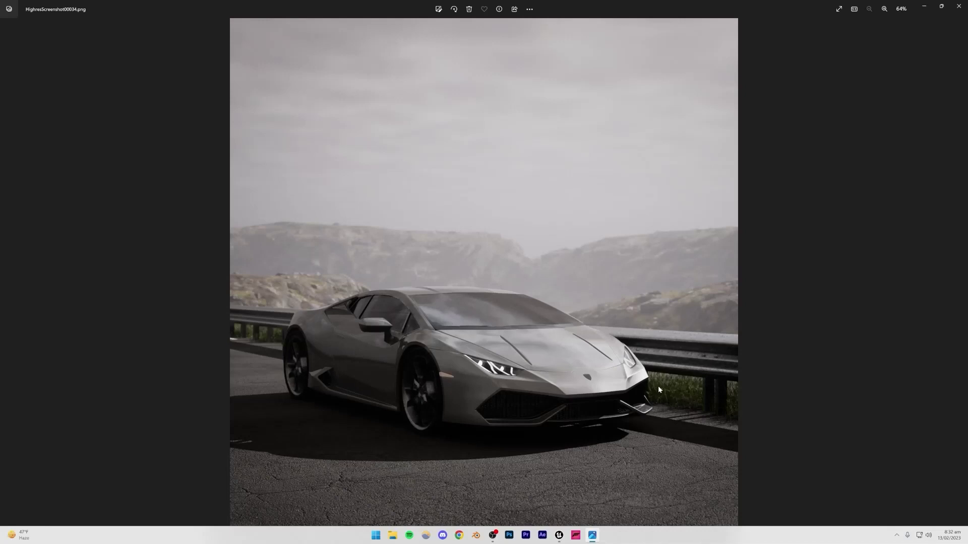
# Minimize the reference render, switch to Chrome and search the web for highway barrier.
pyautogui.click(924, 8)
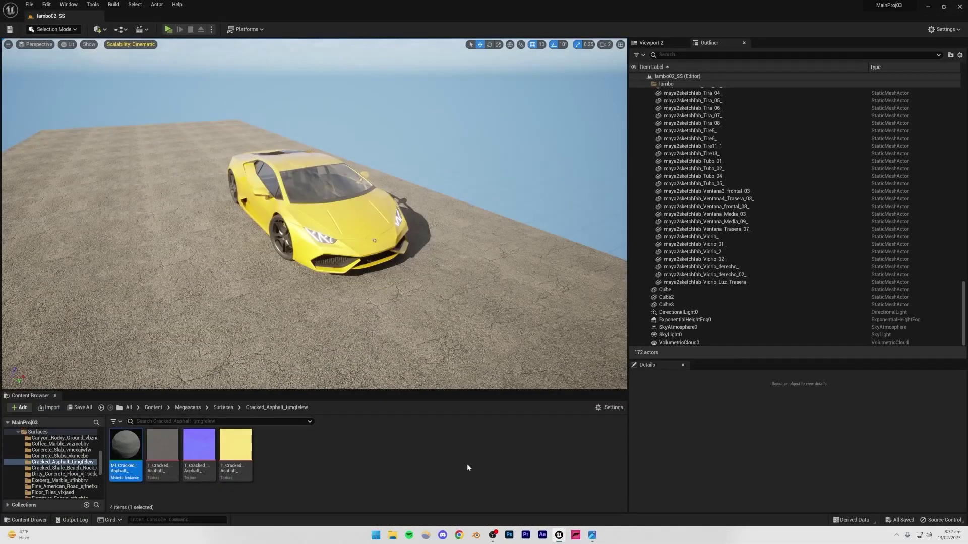
pyautogui.click(459, 535)
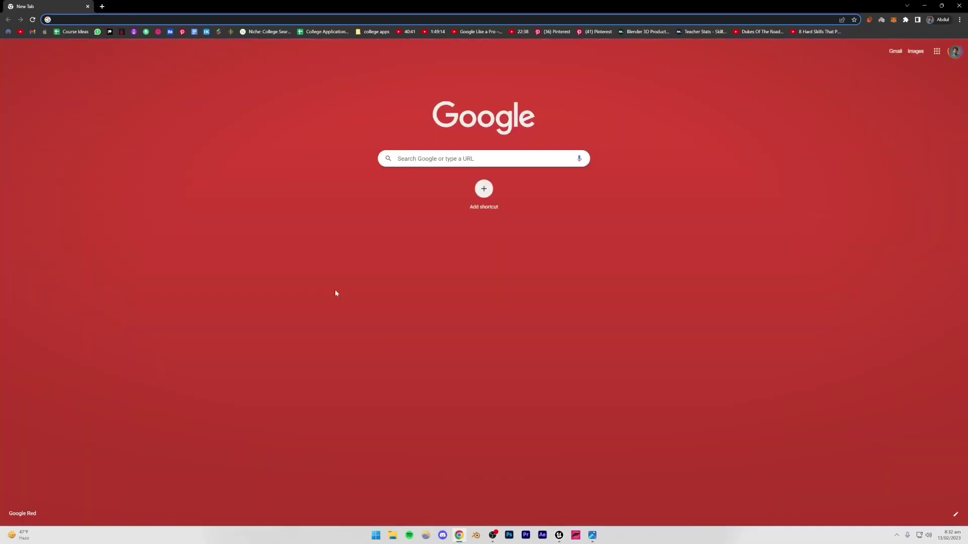
pyautogui.write('roa')
pyautogui.press('BackSpace')
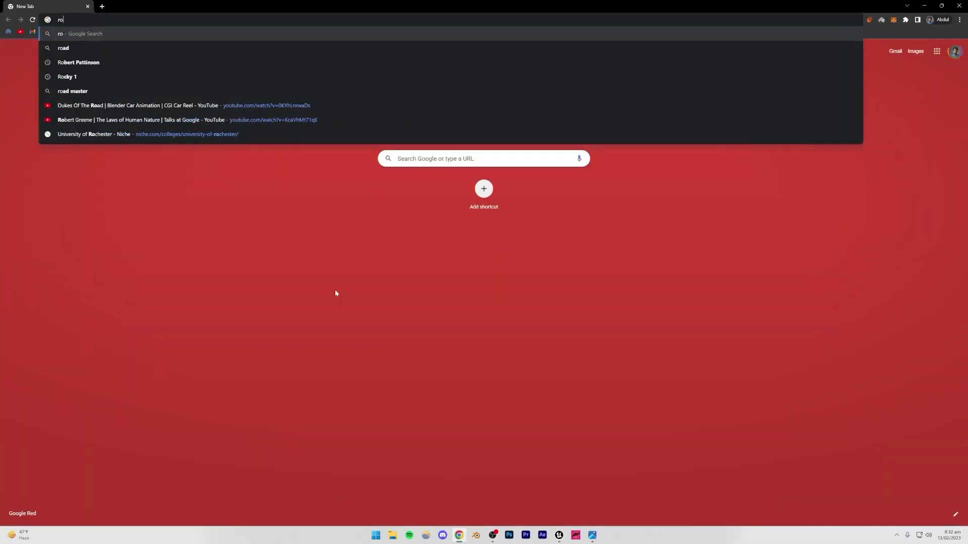
pyautogui.press('BackSpace')
pyautogui.press('BackSpace')
pyautogui.write('highway')
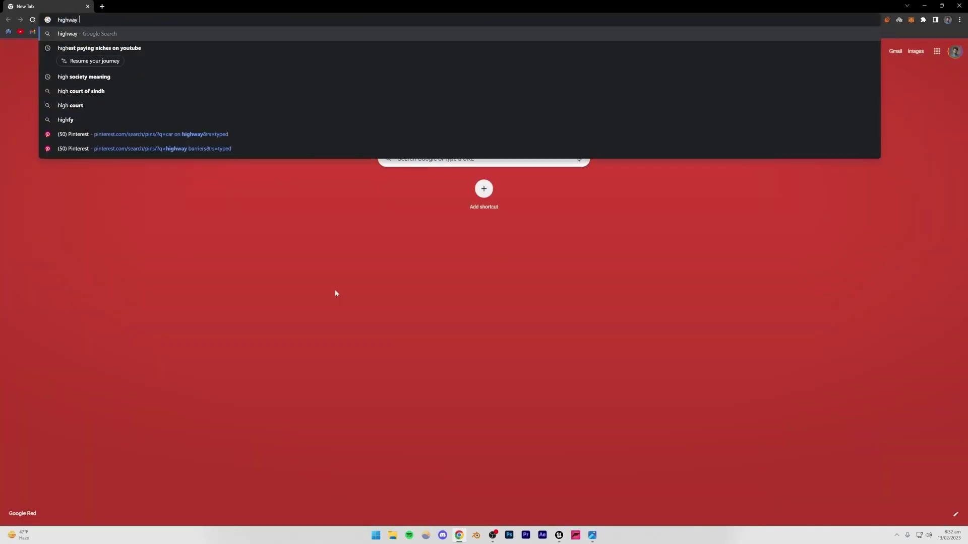
pyautogui.write(' barrier')
pyautogui.press('Return')
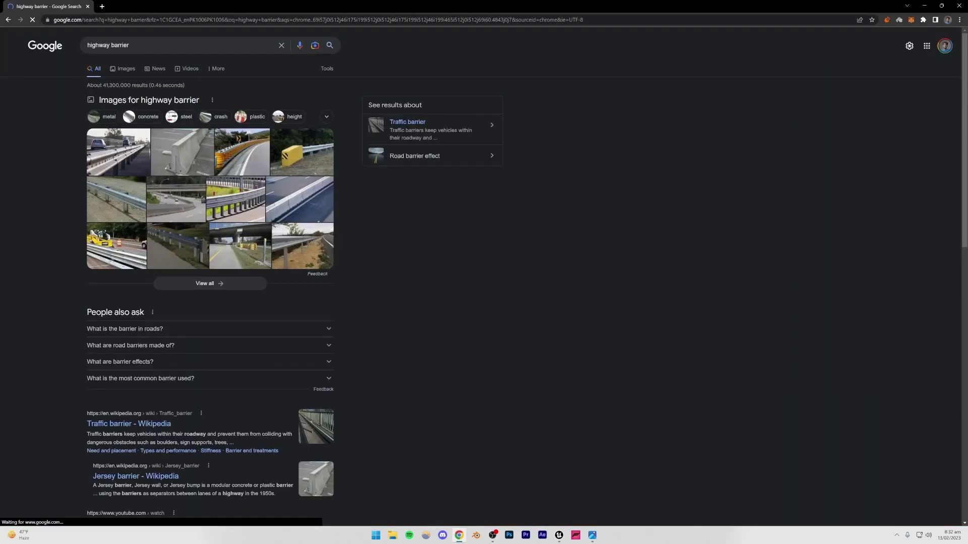
# Search Google for road barrier 3d model free and browse Sketchfab's Road-barrier 3D models page for a suitable model.
pyautogui.click(177, 45)
pyautogui.write('3d mode')
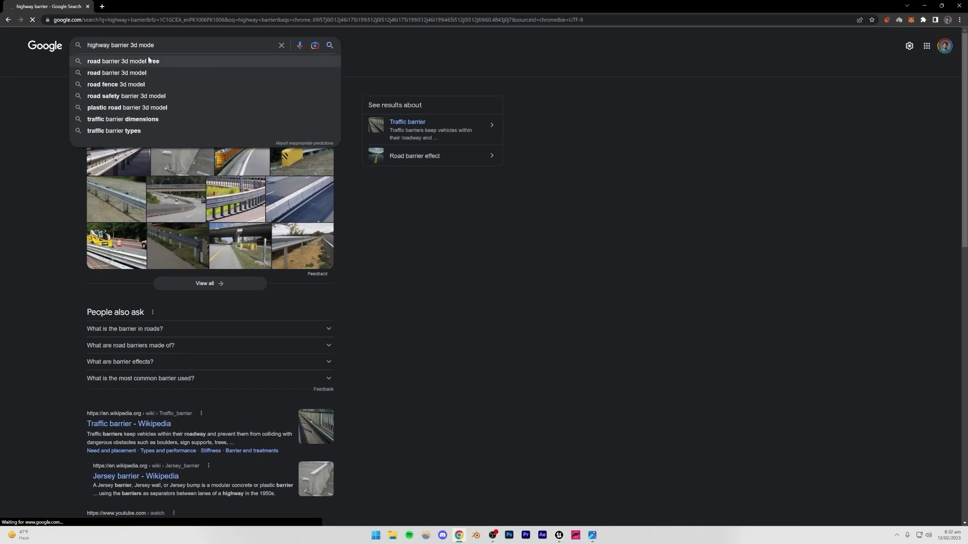
pyautogui.click(147, 60)
pyautogui.middleClick(111, 109)
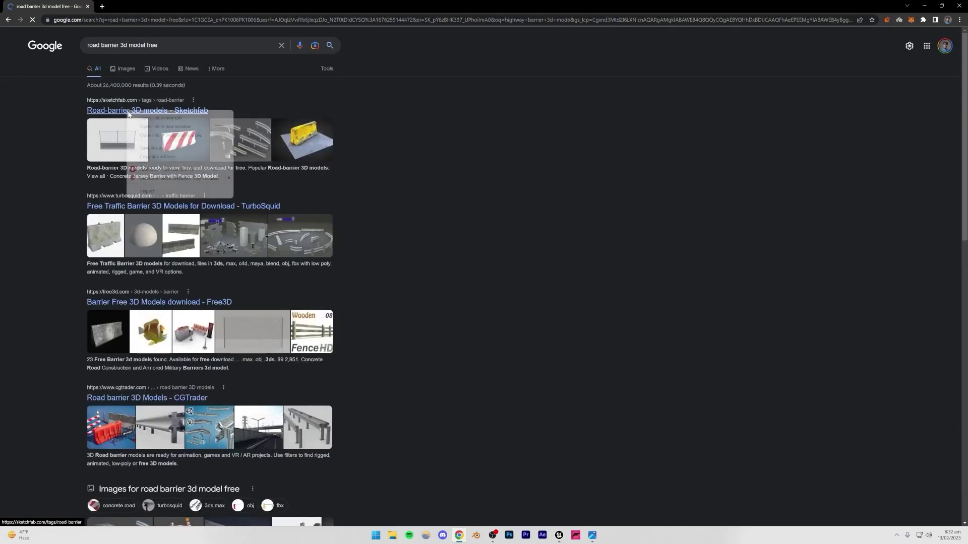
pyautogui.click(128, 6)
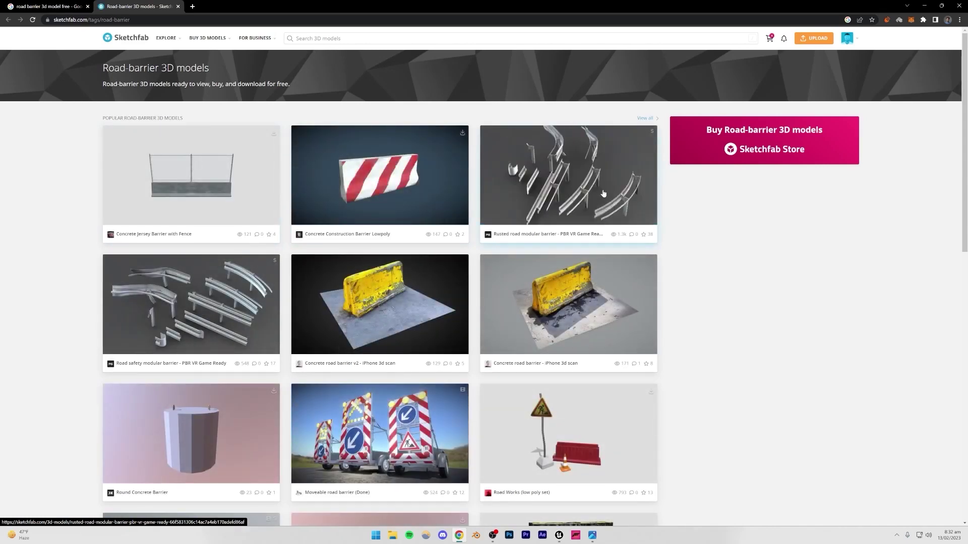
pyautogui.scroll(-2, 382, 233)
pyautogui.scroll(-8, 382, 233)
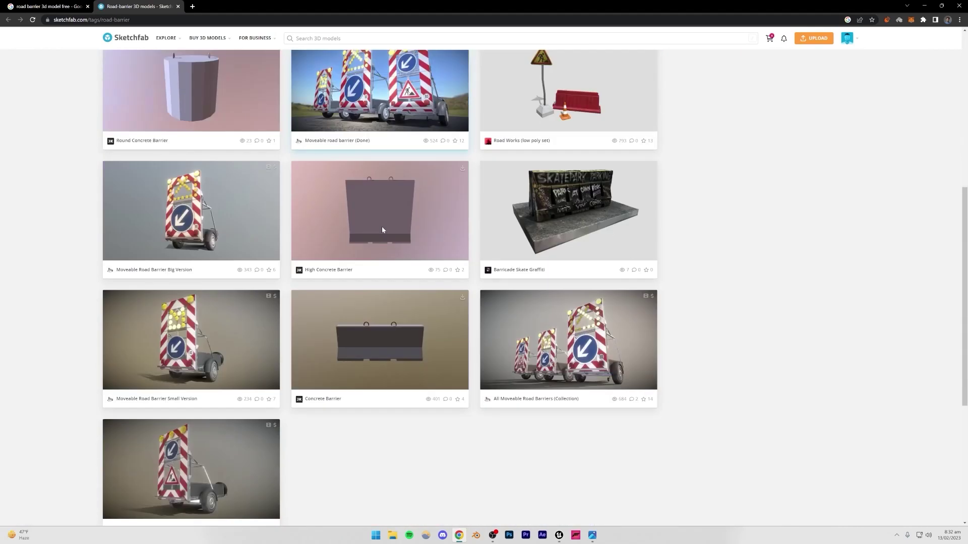
pyautogui.scroll(6, 238, 93)
pyautogui.hotkey('ctrl', 'shift', 'Tab')
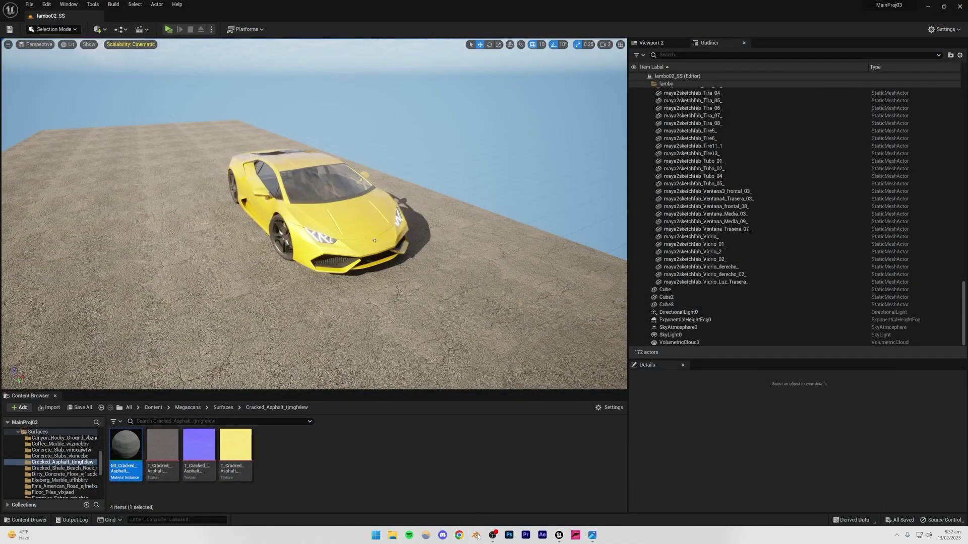
# Launch Blender and delete all the default objects from the new scene.
pyautogui.click(477, 536)
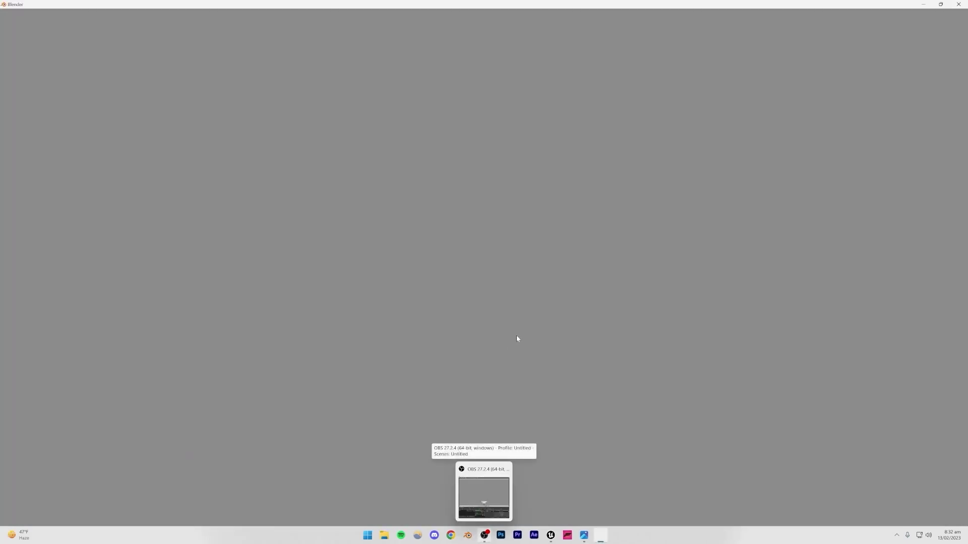
pyautogui.moveTo(593, 539)
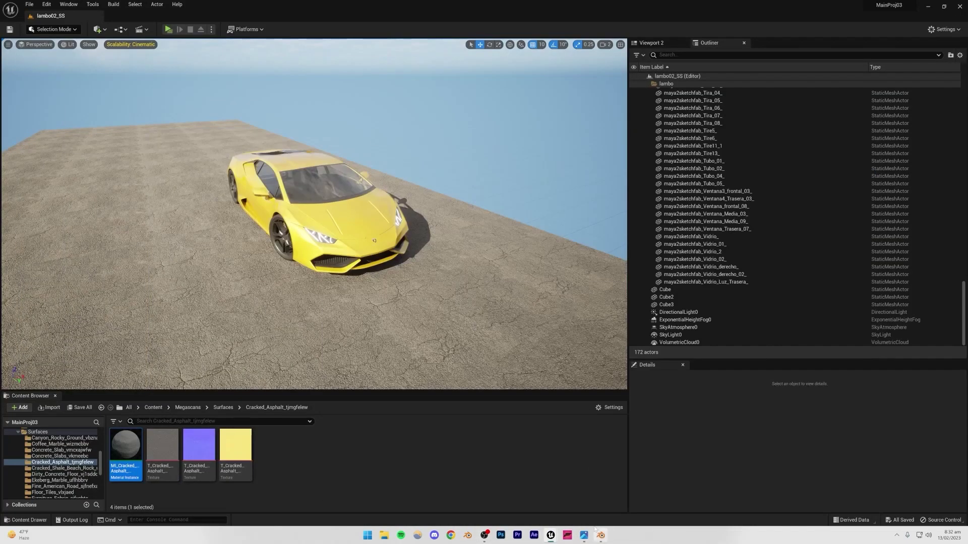
pyautogui.click(599, 534)
pyautogui.scroll(-4, 453, 255)
pyautogui.moveTo(280, 165); pyautogui.dragTo(632, 324)
pyautogui.press('Delete')
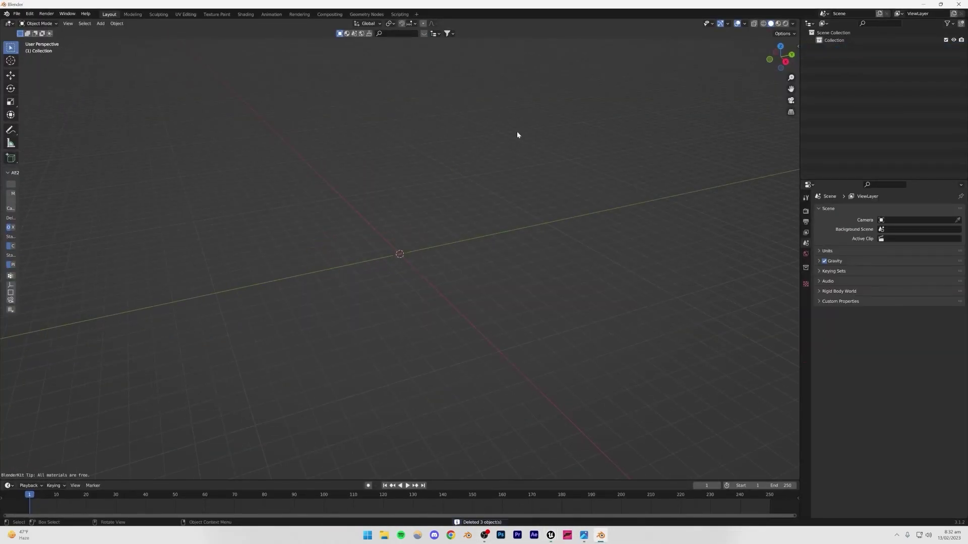
# Search the BlenderKit models for barrier.
pyautogui.click(796, 46)
pyautogui.click(795, 89)
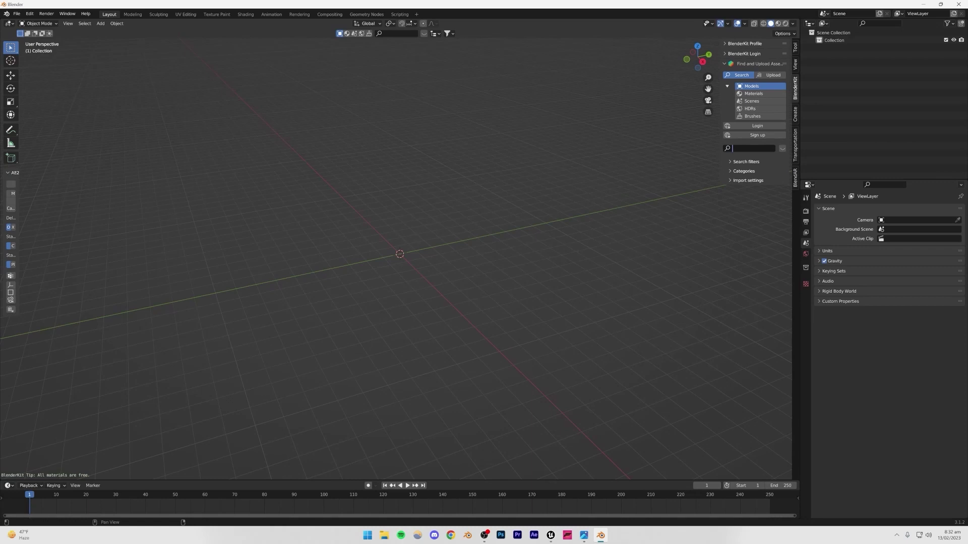
pyautogui.write('barrier')
pyautogui.press('Return')
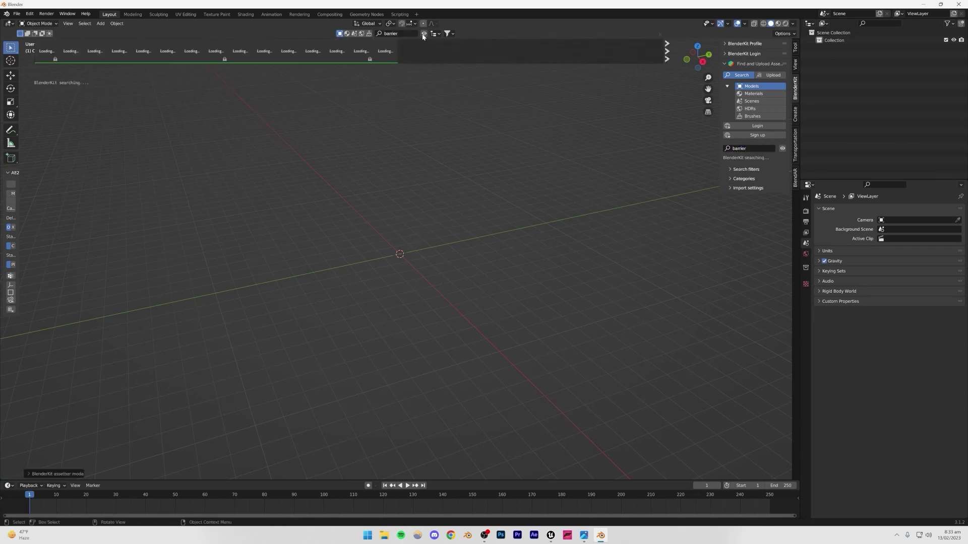
# Add the Traffic Barrier Guardrail Type 01 model from BlenderKit to the scene and inspect it up close.
pyautogui.moveTo(143, 54)
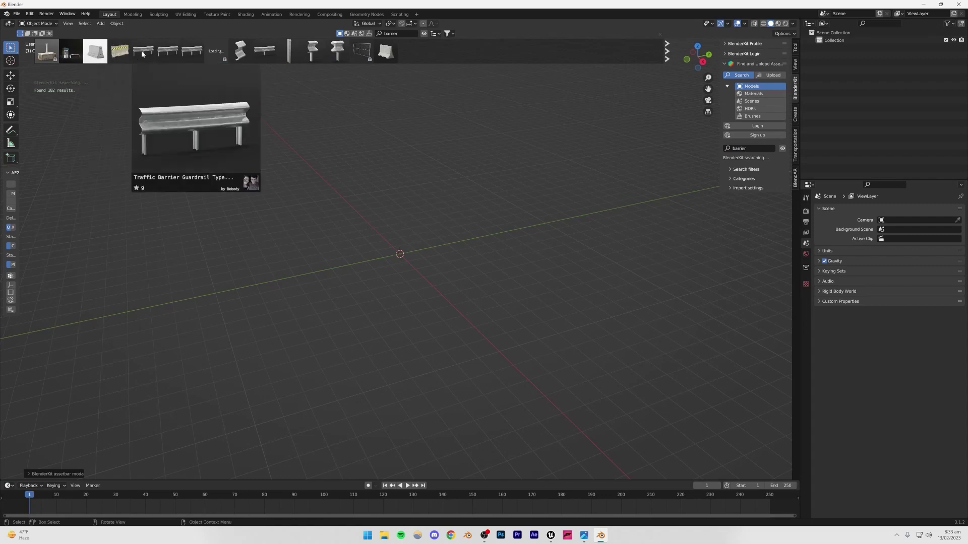
pyautogui.rightClick(191, 55)
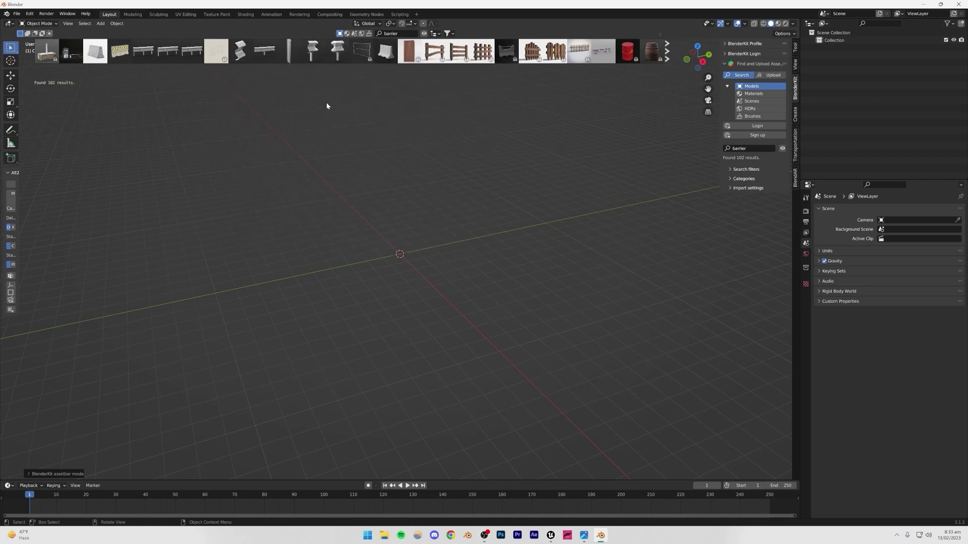
pyautogui.moveTo(263, 50)
pyautogui.moveTo(190, 53)
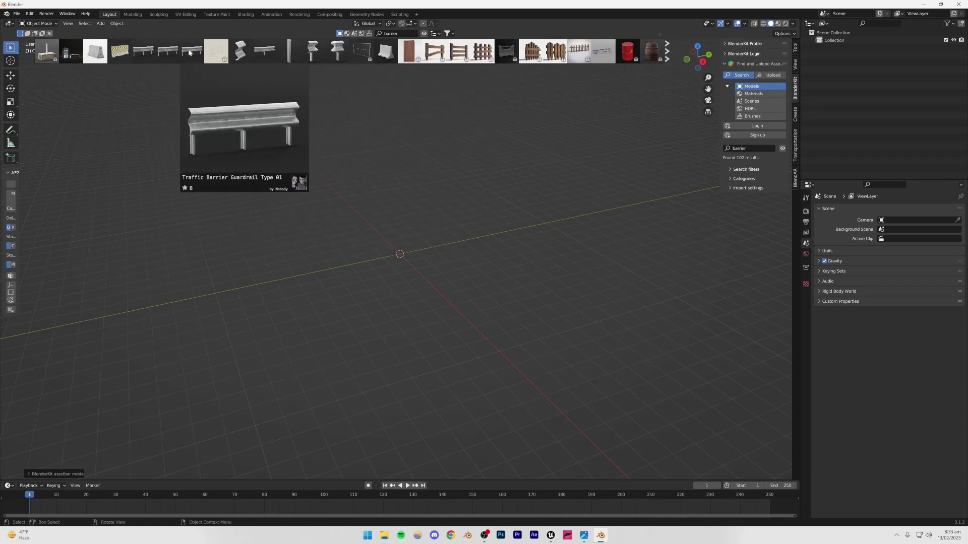
pyautogui.click(190, 53)
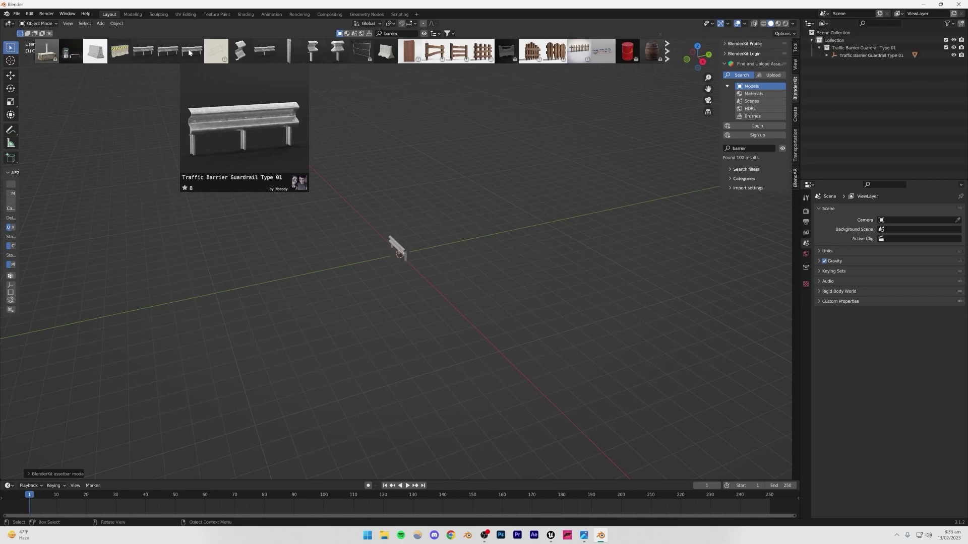
pyautogui.scroll(10, 387, 248)
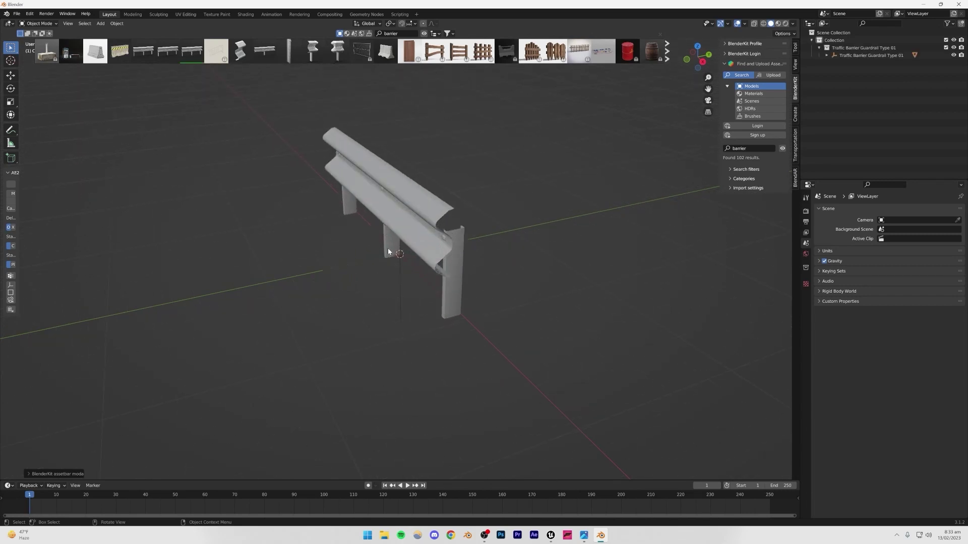
pyautogui.moveTo(417, 216); pyautogui.dragTo(514, 296, button='middle')
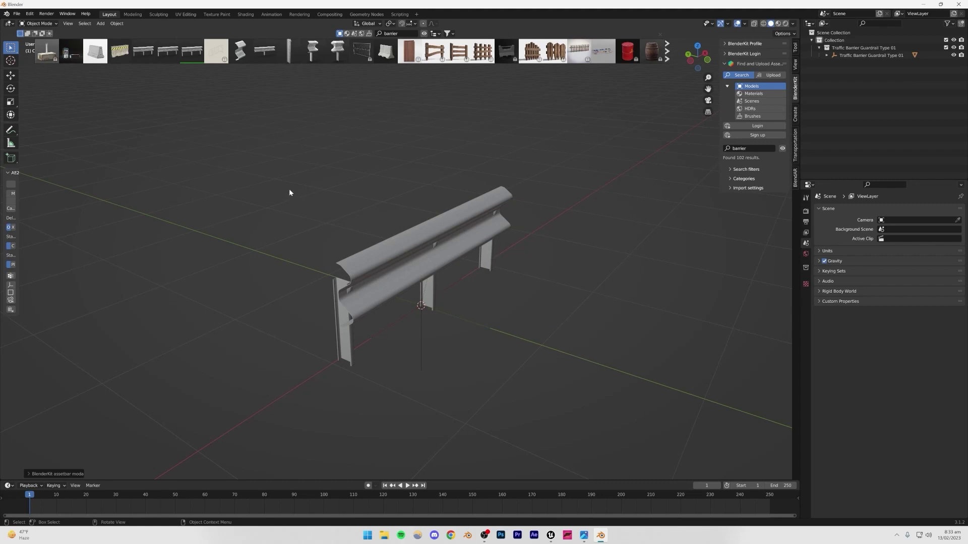
# Set up an FBX export of the guardrail as barrier.fbx in the Assets models folder, and cancel the export.
pyautogui.click(16, 14)
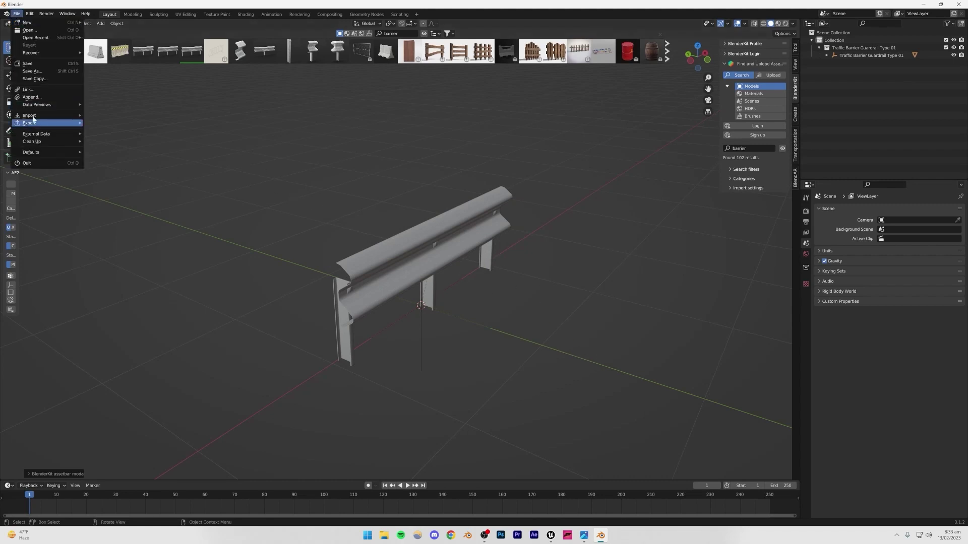
pyautogui.moveTo(33, 125)
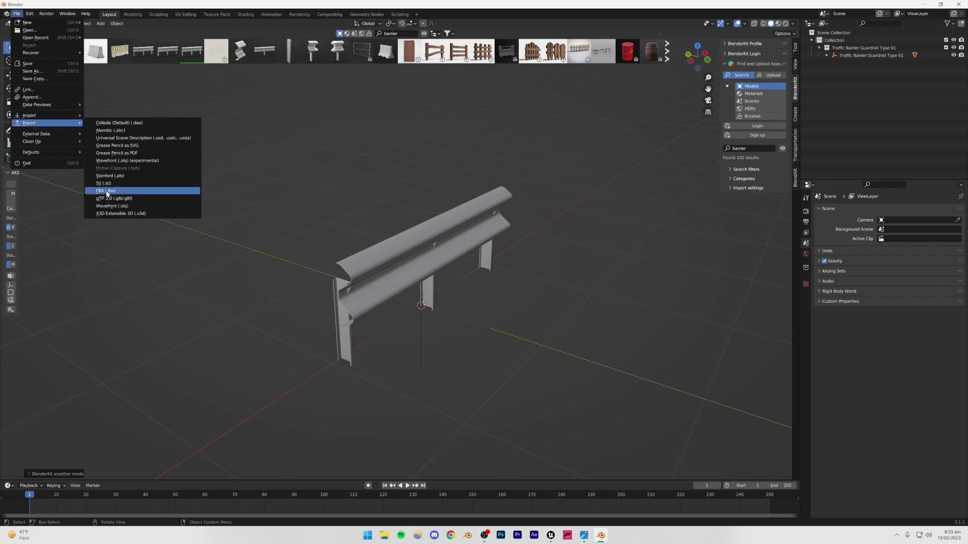
pyautogui.click(106, 192)
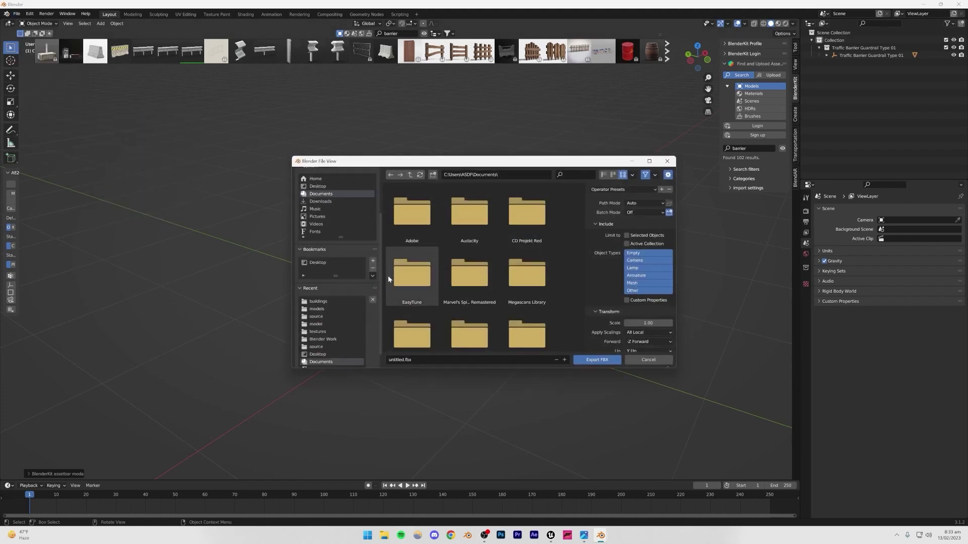
pyautogui.click(316, 309)
pyautogui.click(398, 360)
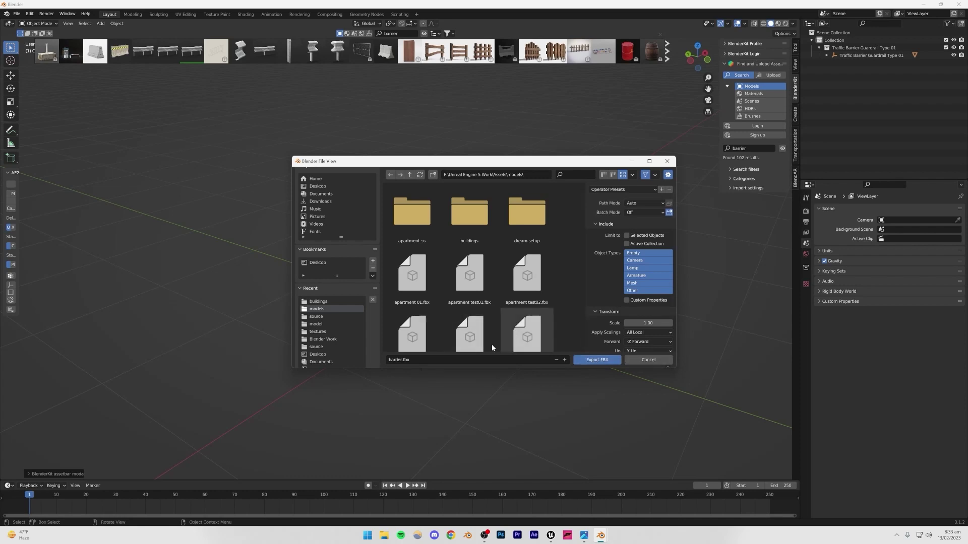
pyautogui.click(651, 362)
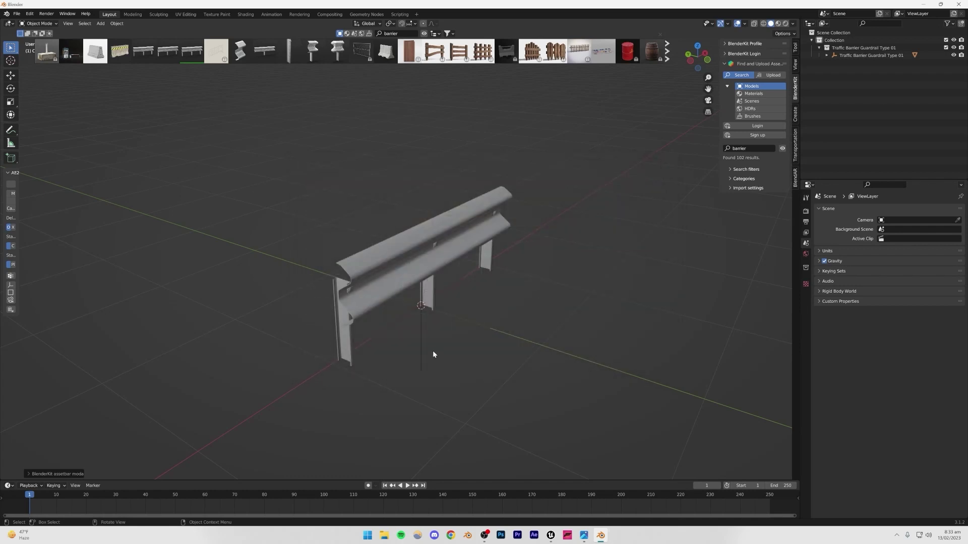
# Switch to File Explorer and select the road barrier FBX file in Unreal Engine 5 Work > Assets > models.
pyautogui.scroll(-2, 510, 255)
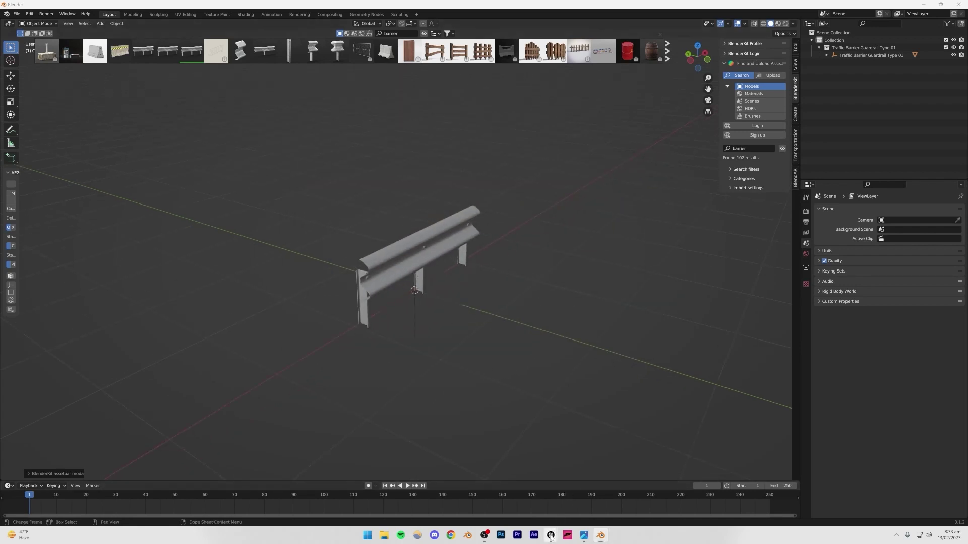
pyautogui.moveTo(551, 539)
pyautogui.click(537, 507)
pyautogui.click(431, 456)
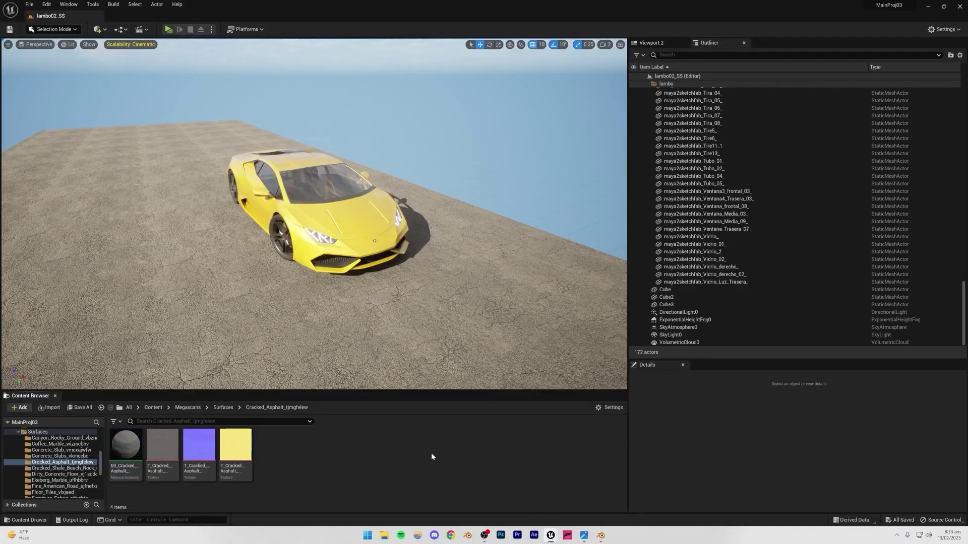
pyautogui.click(385, 534)
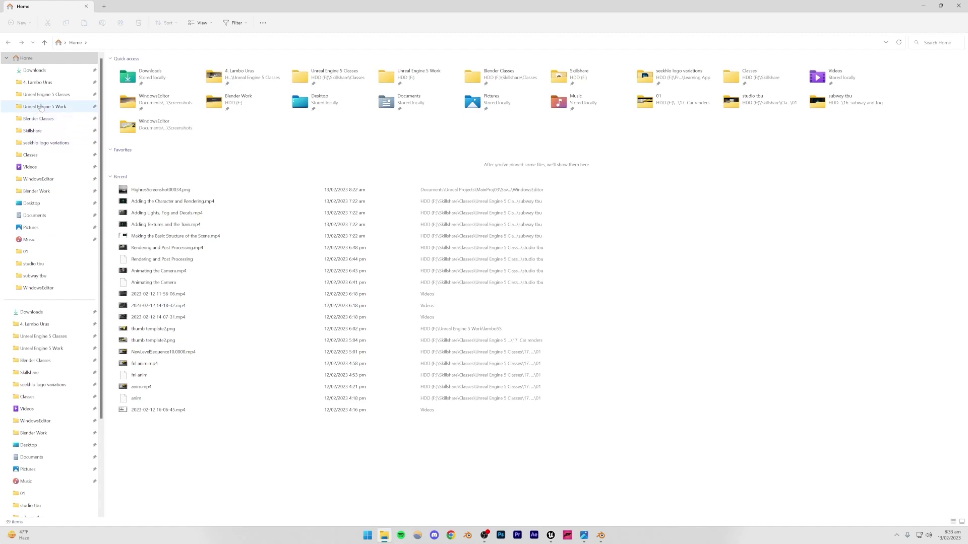
pyautogui.click(53, 105)
pyautogui.doubleClick(126, 95)
pyautogui.doubleClick(141, 73)
pyautogui.scroll(-13, 238, 252)
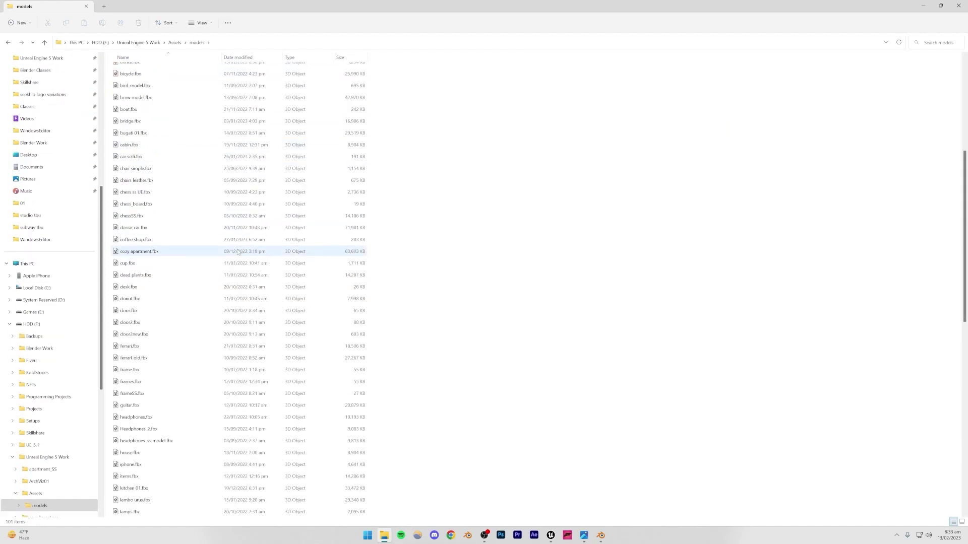
pyautogui.scroll(-7, 238, 252)
pyautogui.click(138, 216)
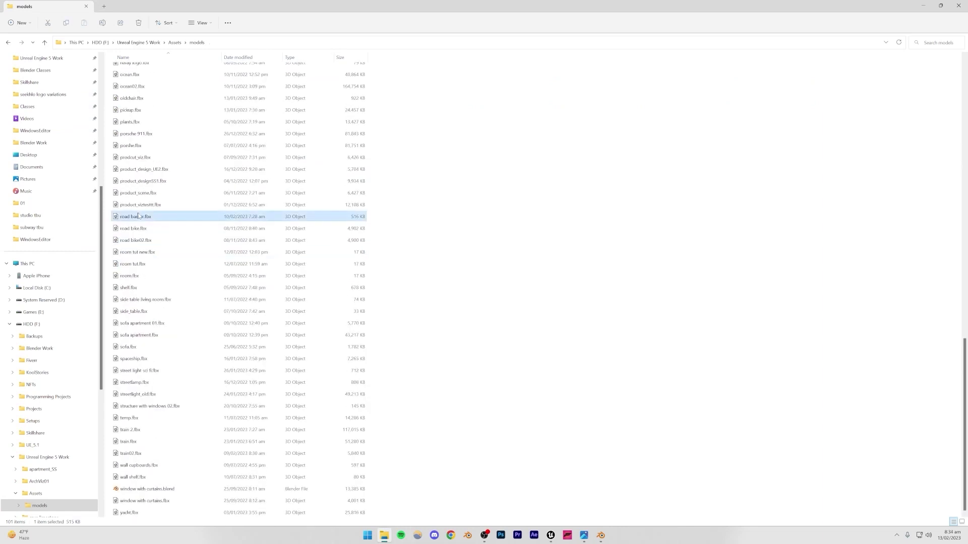
# Try to bring the road barrier FBX file from File Explorer into Unreal's Content Browser.
pyautogui.moveTo(136, 218); pyautogui.dragTo(548, 540)
pyautogui.moveTo(522, 504); pyautogui.dragTo(196, 466)
pyautogui.moveTo(65, 456); pyautogui.dragTo(45, 442)
pyautogui.moveTo(212, 503); pyautogui.dragTo(284, 520)
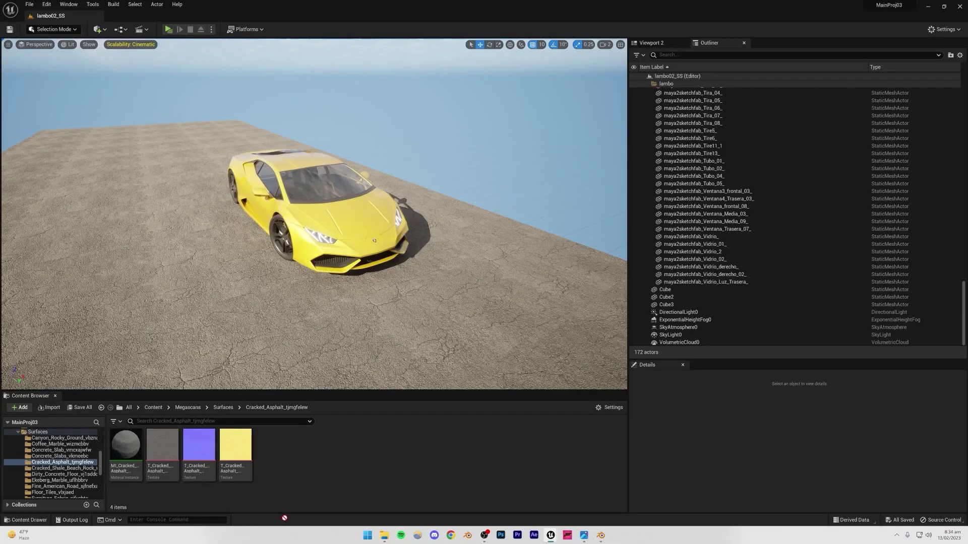
# Create a new folder named barrier_SS directly under the project's Content folder.
pyautogui.click(57, 458)
pyautogui.scroll(10, 57, 458)
pyautogui.click(30, 438)
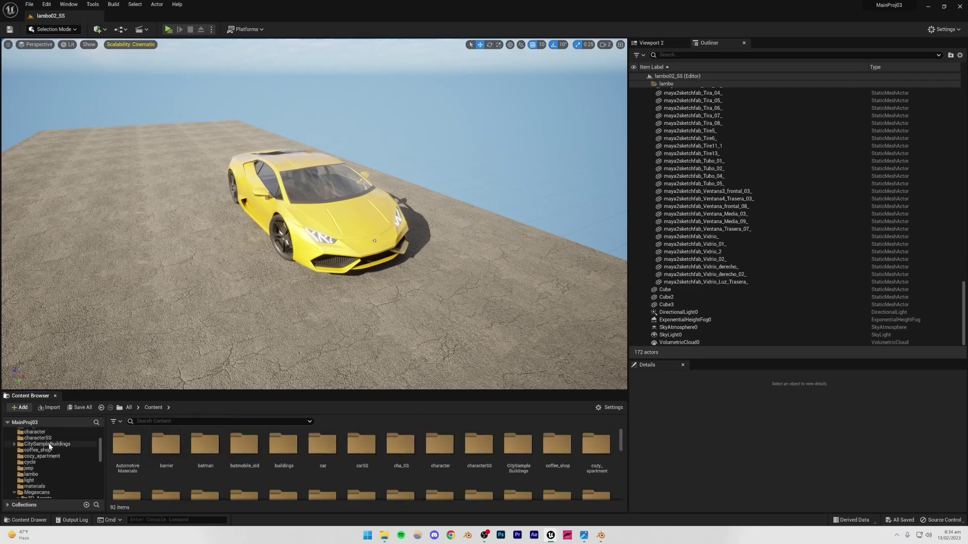
pyautogui.rightClick(25, 441)
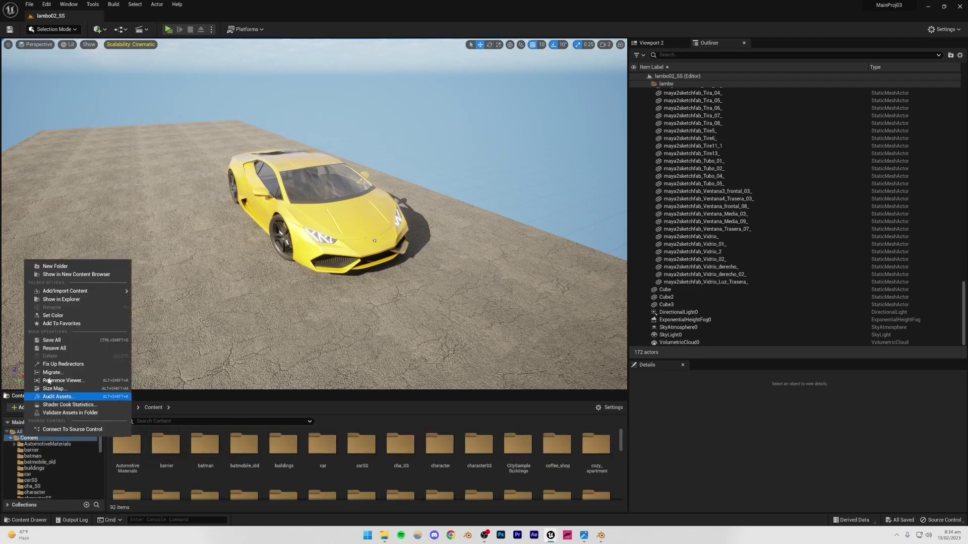
pyautogui.click(53, 278)
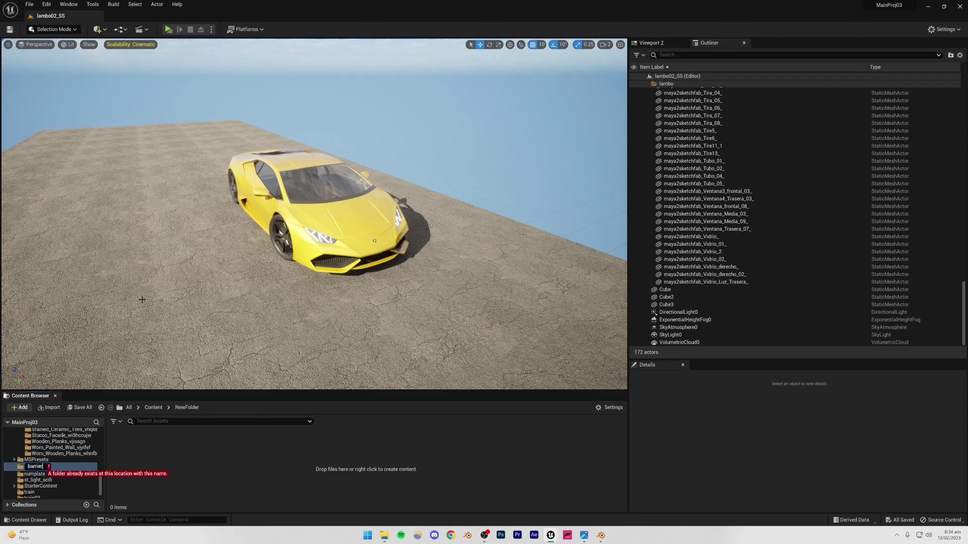
pyautogui.press('Return')
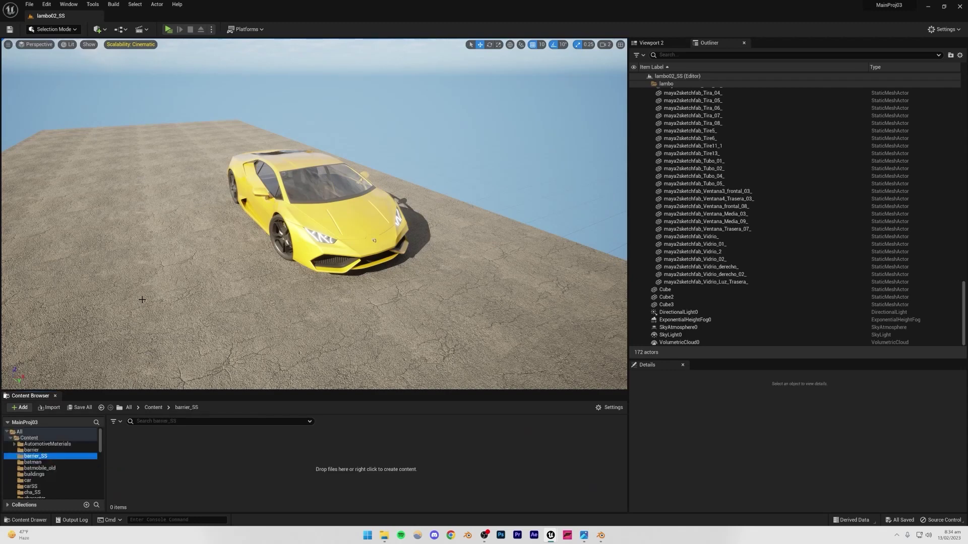
# Import the road_barrier FBX from File Explorer into the barrier_SS folder using the default import options, and dismiss the message log.
pyautogui.click(384, 536)
pyautogui.moveTo(135, 216); pyautogui.dragTo(502, 502)
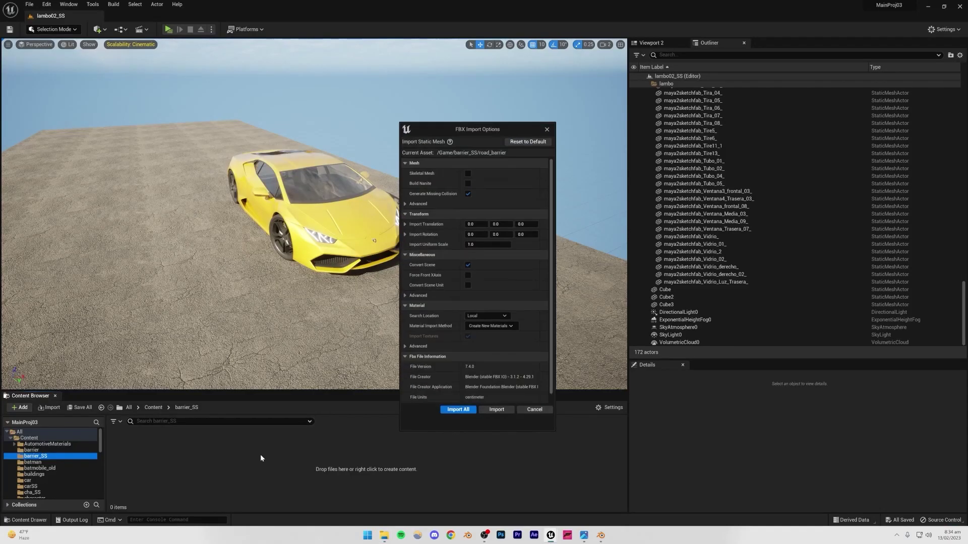
pyautogui.click(453, 410)
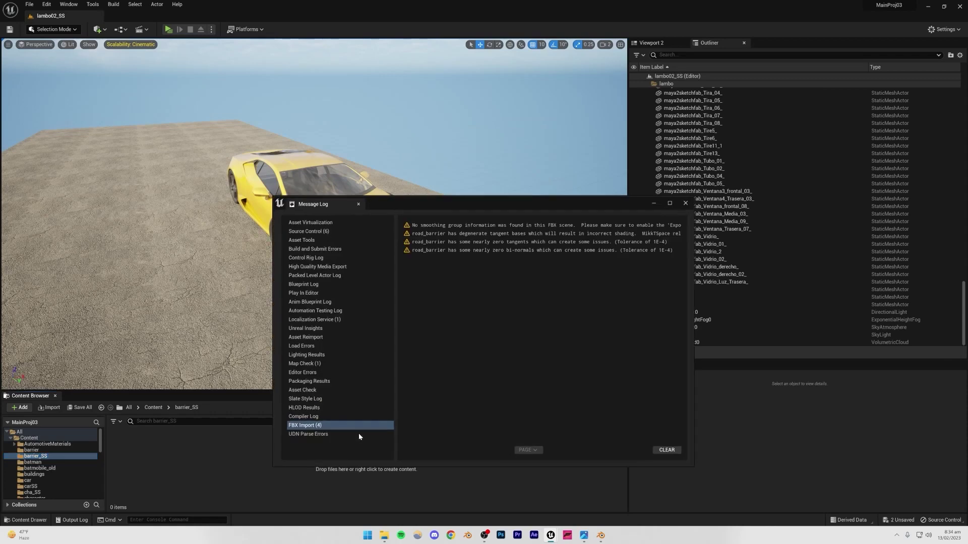
pyautogui.click(685, 203)
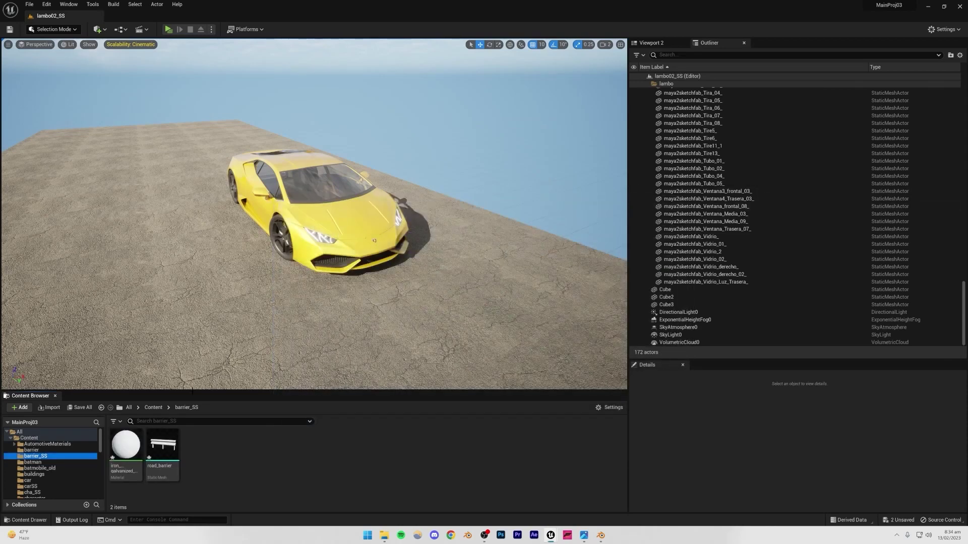
# Place the road_barrier mesh beside the car at about X 700, Y -10, Z 150, and rotate it 90° about the vertical axis.
pyautogui.moveTo(162, 447); pyautogui.dragTo(430, 196)
pyautogui.moveTo(430, 196); pyautogui.dragTo(459, 116, button='right')
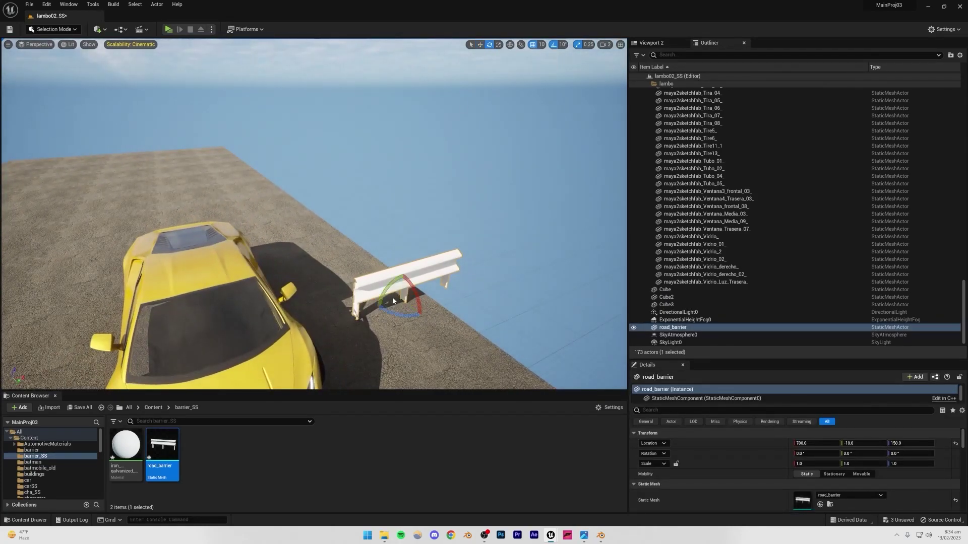
pyautogui.moveTo(407, 315); pyautogui.dragTo(427, 307)
pyautogui.moveTo(422, 315); pyautogui.dragTo(457, 257, button='right')
pyautogui.press('Escape')
# Lower the guardrail without grid snapping to a Z location of about 147.18 so its posts meet the asphalt.
pyautogui.press('w')
pyautogui.moveTo(401, 290); pyautogui.dragTo(383, 262, button='right')
pyautogui.click(358, 227)
pyautogui.press('w')
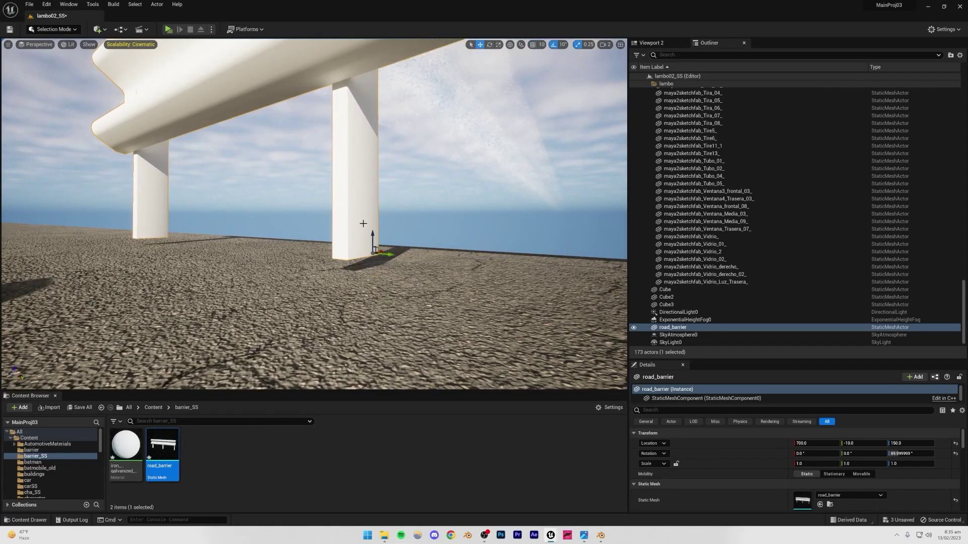
pyautogui.moveTo(373, 234); pyautogui.dragTo(372, 247)
pyautogui.press('Escape')
# Turn position grid snapping back on and duplicate the guardrail along the road edge, end to end with the original.
pyautogui.moveTo(380, 245); pyautogui.dragTo(347, 298, button='right')
pyautogui.press('s')
pyautogui.click(536, 44)
pyautogui.moveTo(276, 221)
pyautogui.mouseDown(button='right')
pyautogui.moveTo(279, 252)
pyautogui.moveTo(303, 232)
pyautogui.moveTo(280, 221)
pyautogui.mouseUp(button='right')
pyautogui.press('s')
pyautogui.click(277, 219)
pyautogui.press('s')
pyautogui.press('a')
pyautogui.keyDown('alt'); pyautogui.moveTo(330, 214); pyautogui.dragTo(473, 224); pyautogui.keyUp('alt')
pyautogui.click(451, 154)
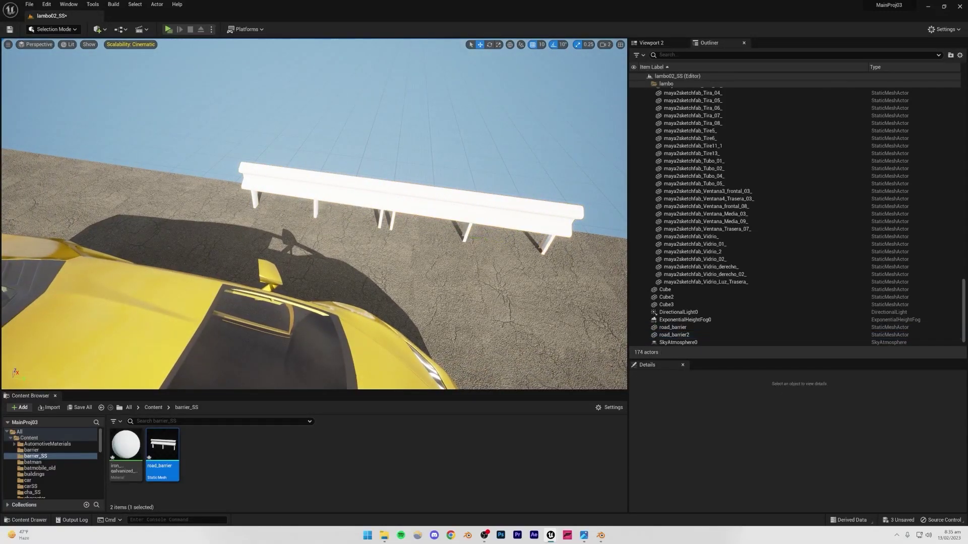
# Duplicate both guardrail sections together and line the copies up along the road edge toward the car's rear.
pyautogui.moveTo(451, 153); pyautogui.dragTo(418, 153, button='right')
pyautogui.press('s')
pyautogui.click(353, 169)
pyautogui.keyDown('shift'); pyautogui.click(417, 181); pyautogui.keyUp('shift')
pyautogui.keyDown('alt'); pyautogui.moveTo(457, 194); pyautogui.dragTo(256, 179); pyautogui.keyUp('alt')
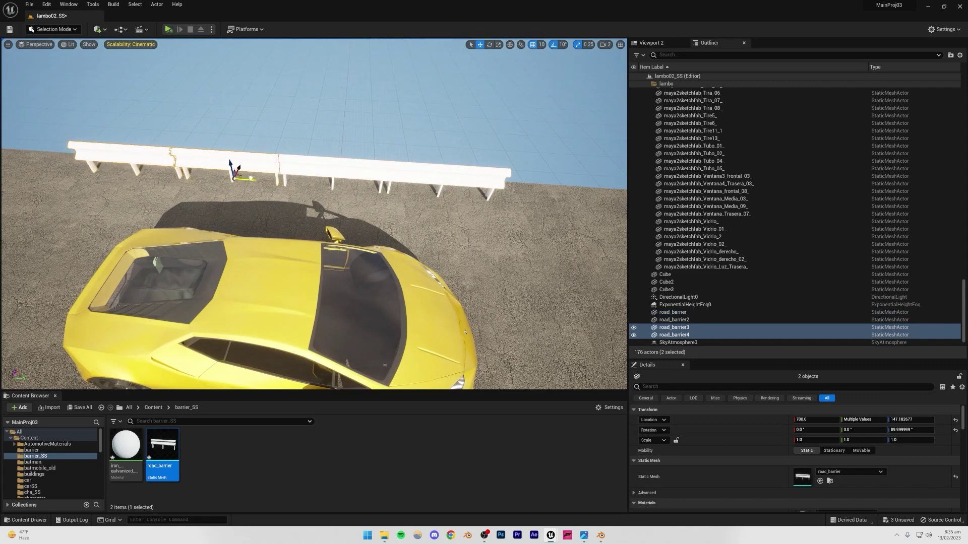
pyautogui.press('Escape')
# Duplicate three guardrail sections together and extend the row farther along the road edge behind the car.
pyautogui.moveTo(290, 195); pyautogui.dragTo(239, 179, button='right')
pyautogui.click(277, 202)
pyautogui.keyDown('shift'); pyautogui.click(353, 225); pyautogui.keyUp('shift')
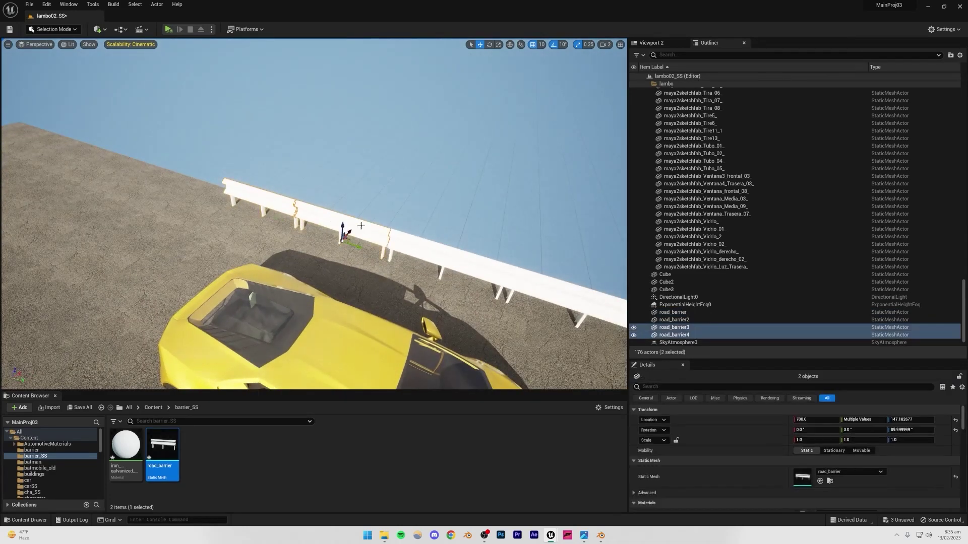
pyautogui.keyDown('shift'); pyautogui.click(450, 262); pyautogui.keyUp('shift')
pyautogui.keyDown('alt'); pyautogui.moveTo(456, 279); pyautogui.dragTo(169, 199); pyautogui.keyUp('alt')
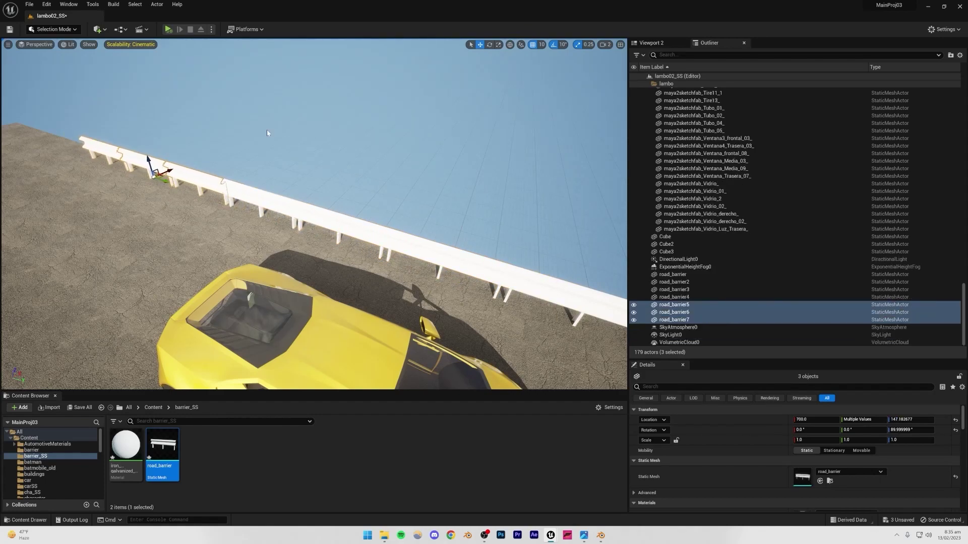
pyautogui.moveTo(267, 133); pyautogui.dragTo(318, 141)
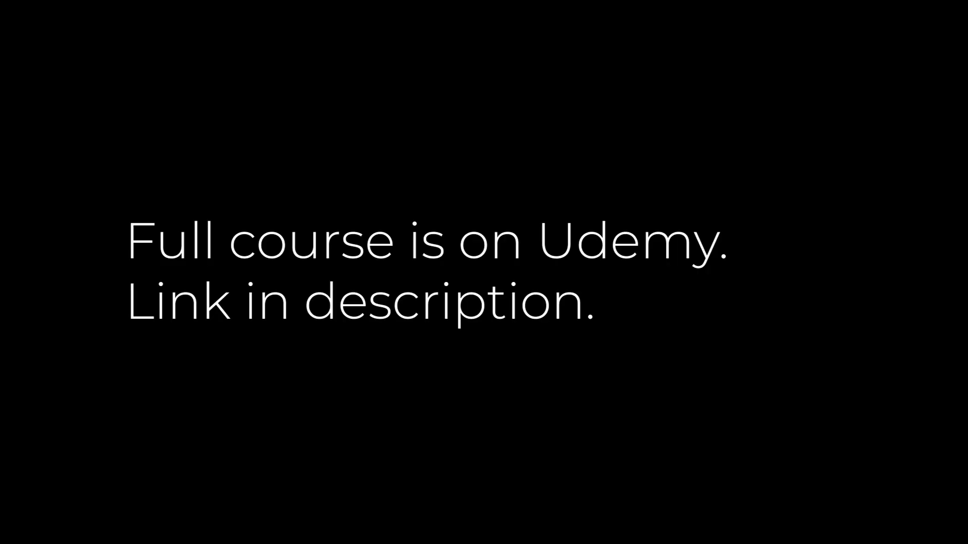